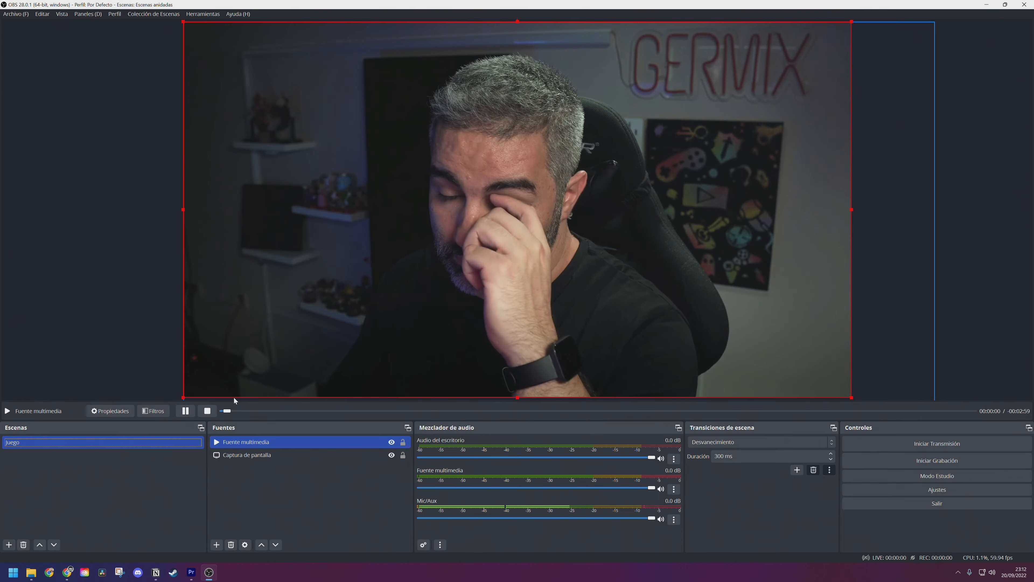
Step: Shrink the webcam media source into the upper-right area of the Juego canvas, and add a scene named Reaccionando
{"action": "left_click_drag", "start_coordinate": [183, 397], "coordinate": [588, 170]}
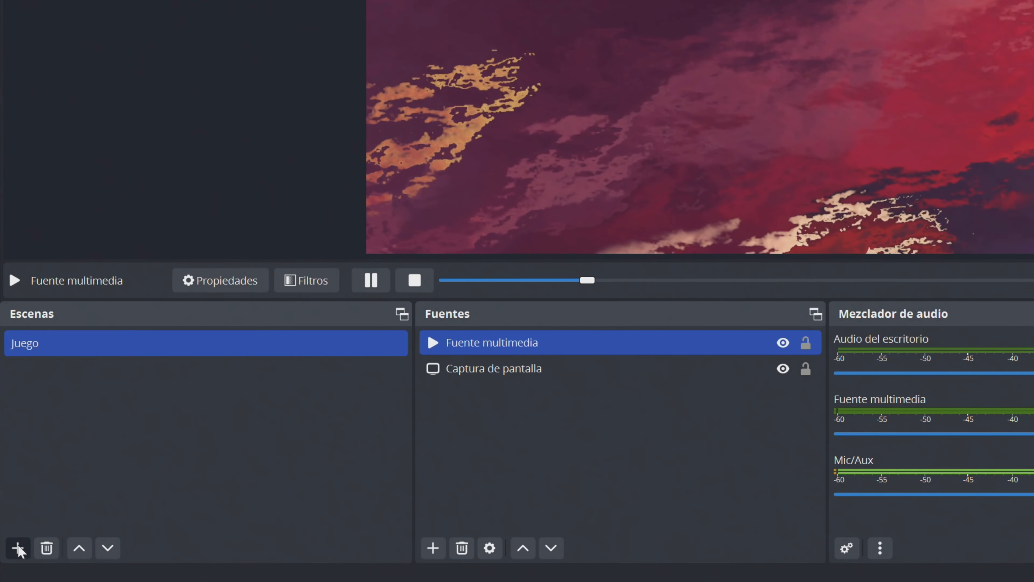
{"action": "left_click", "coordinate": [8, 545]}
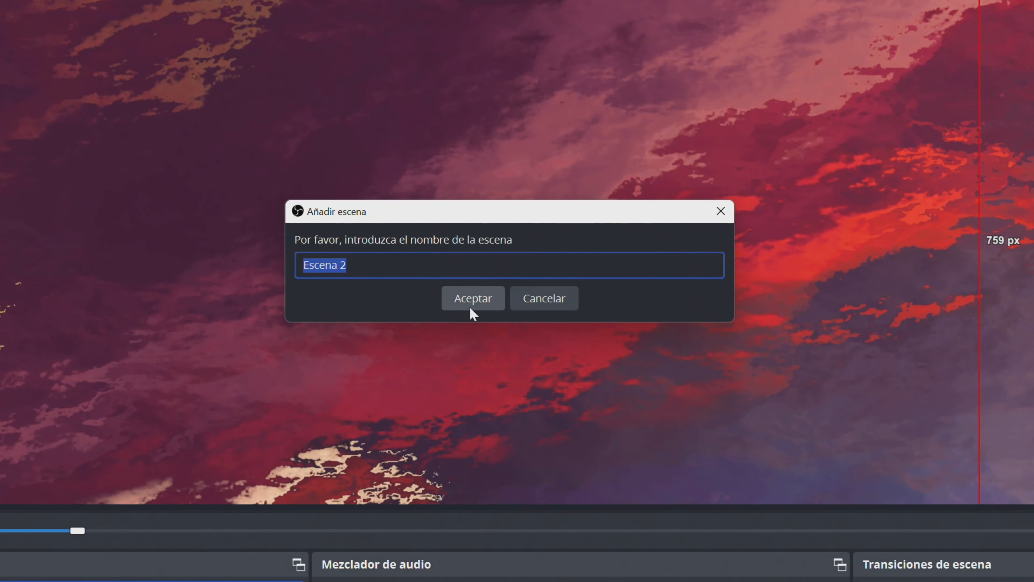
{"action": "type", "text": "Reaccio"}
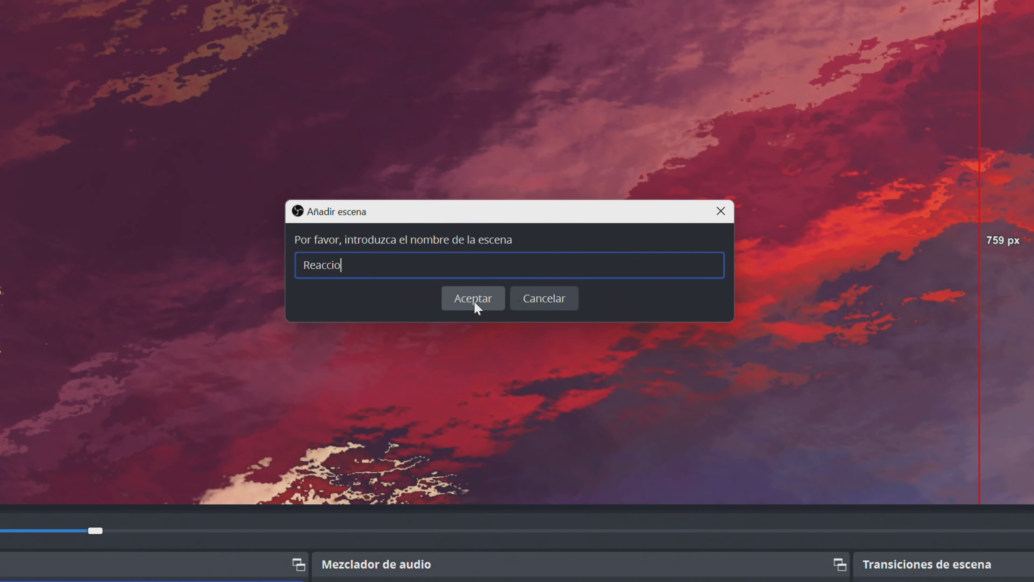
{"action": "type", "text": "nando"}
{"action": "left_click", "coordinate": [475, 302]}
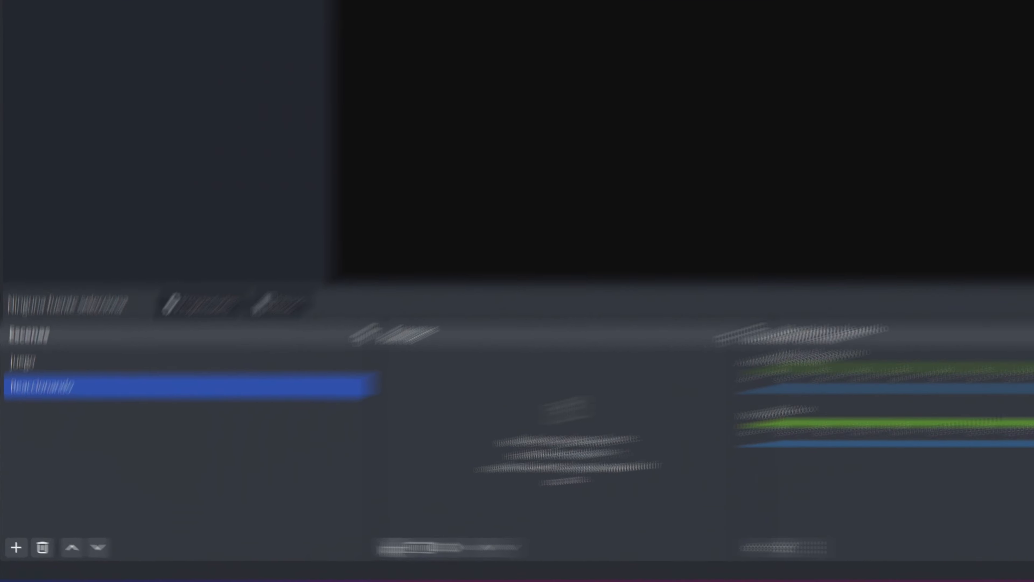
Step: Add the existing Captura de pantalla source to the Reaccionando scene and scale it down towards the canvas's lower-left corner
{"action": "left_click", "coordinate": [217, 544]}
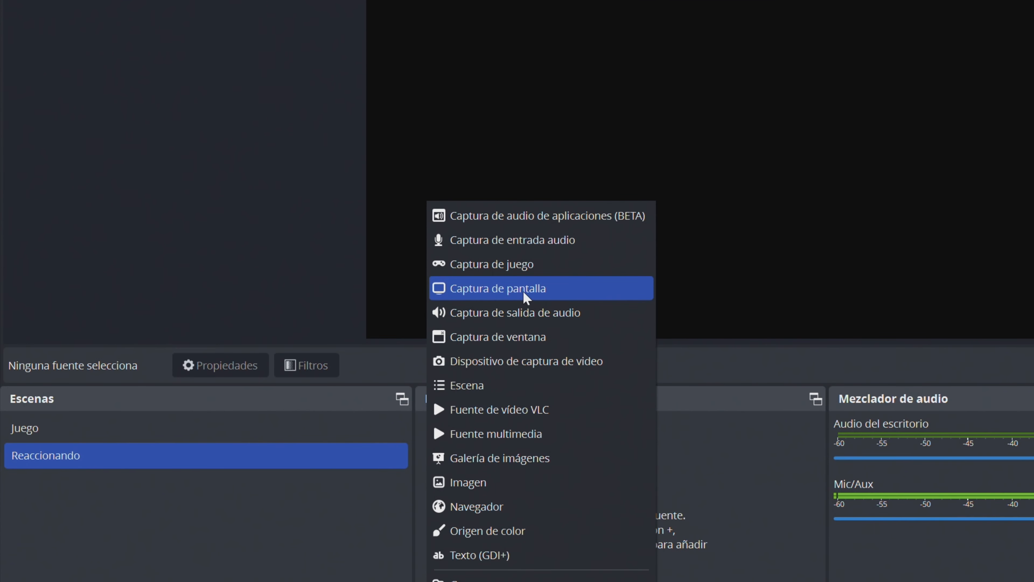
{"action": "left_click", "coordinate": [525, 288]}
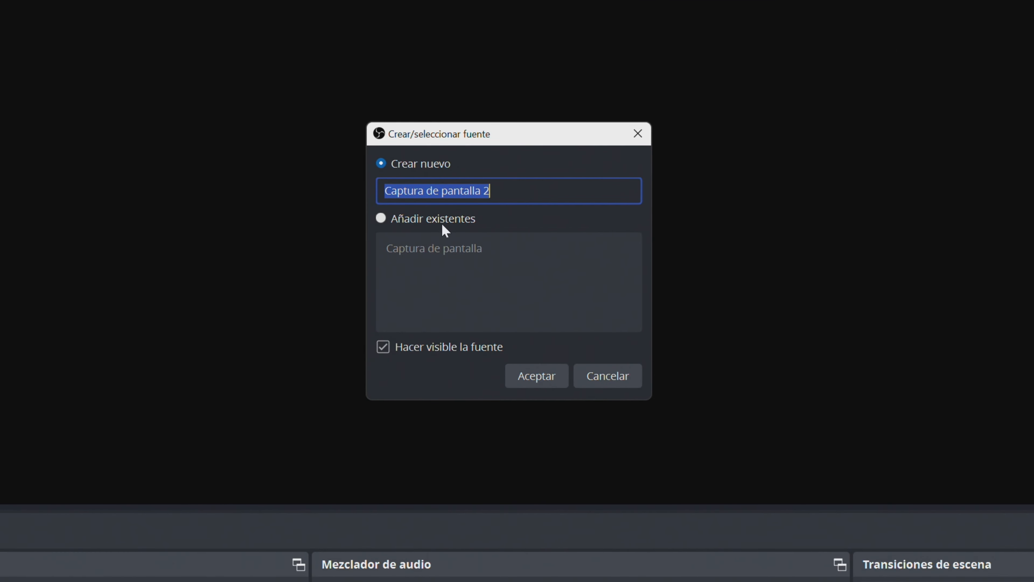
{"action": "left_click", "coordinate": [442, 224]}
{"action": "left_click", "coordinate": [442, 257]}
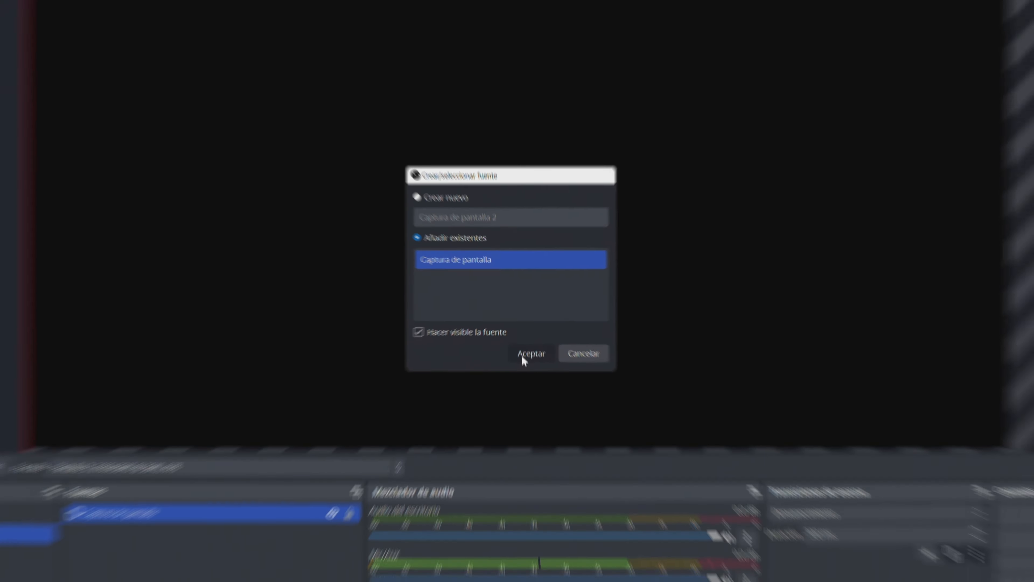
{"action": "left_click", "coordinate": [537, 375]}
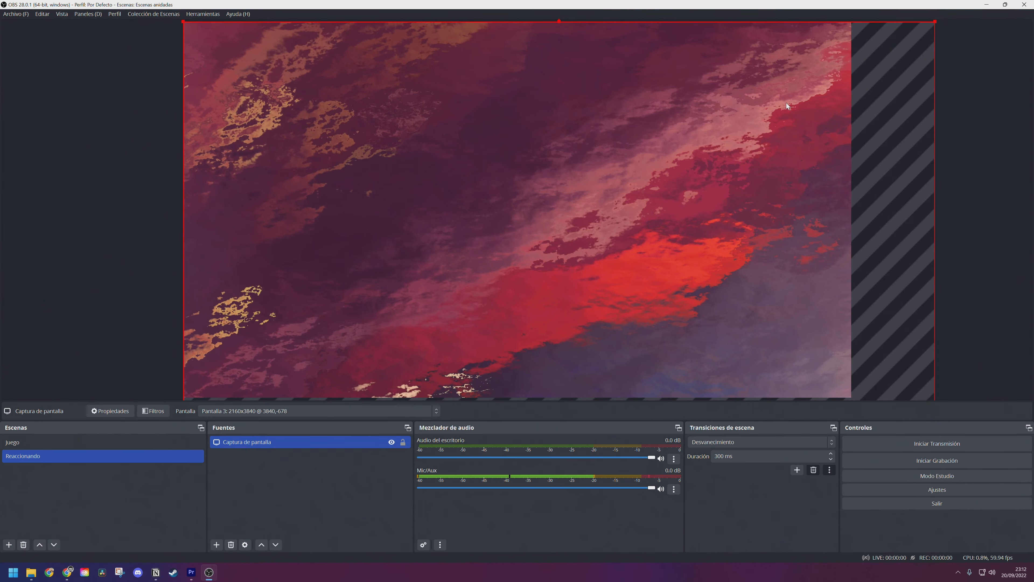
{"action": "left_click_drag", "start_coordinate": [935, 22], "coordinate": [443, 117]}
Step: Add the existing Fuente multimedia source to the Reaccionando scene and shrink it into the canvas's upper-right corner
{"action": "left_click", "coordinate": [216, 544]}
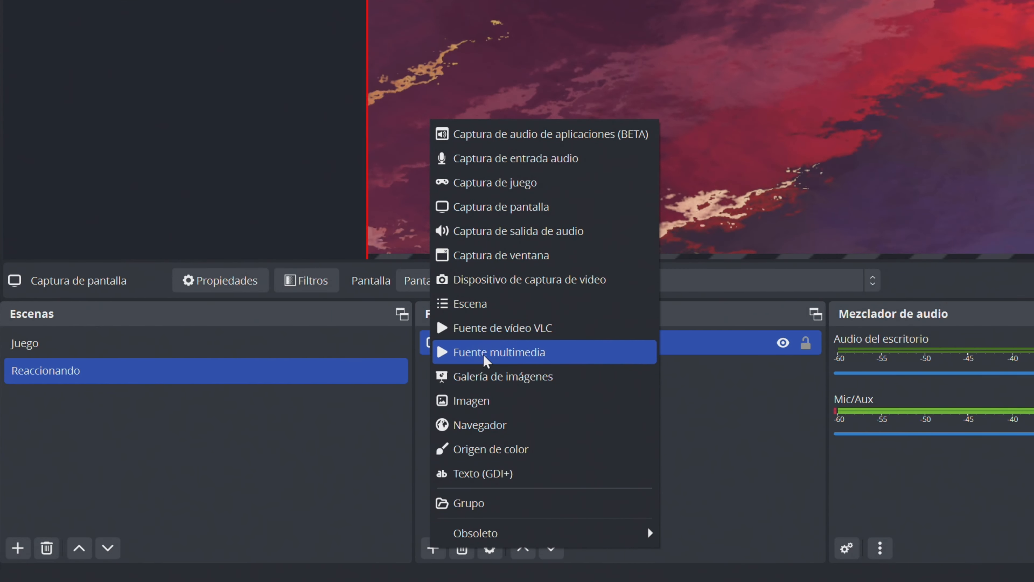
{"action": "left_click", "coordinate": [486, 358]}
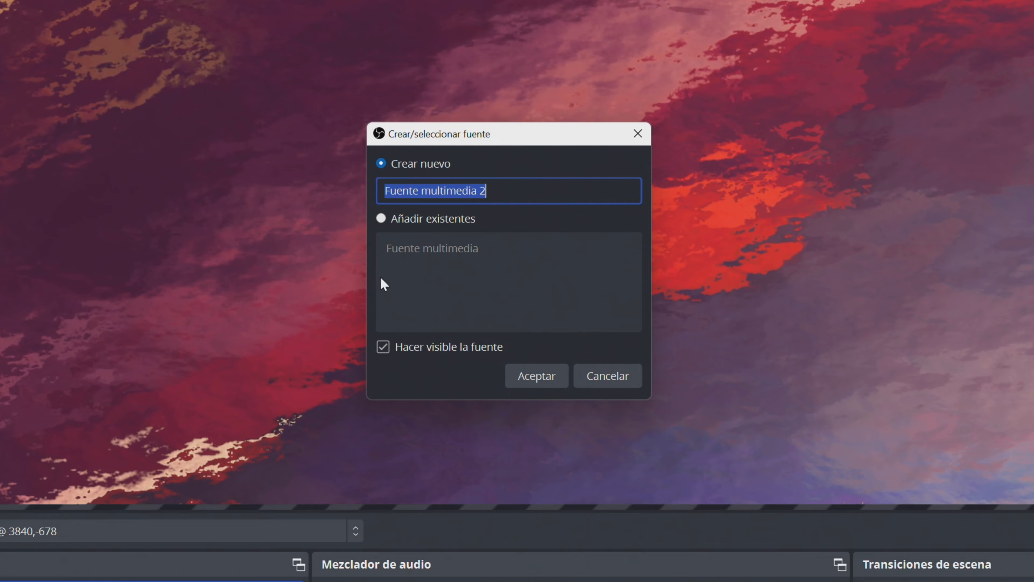
{"action": "left_click", "coordinate": [399, 220]}
{"action": "left_click", "coordinate": [432, 248]}
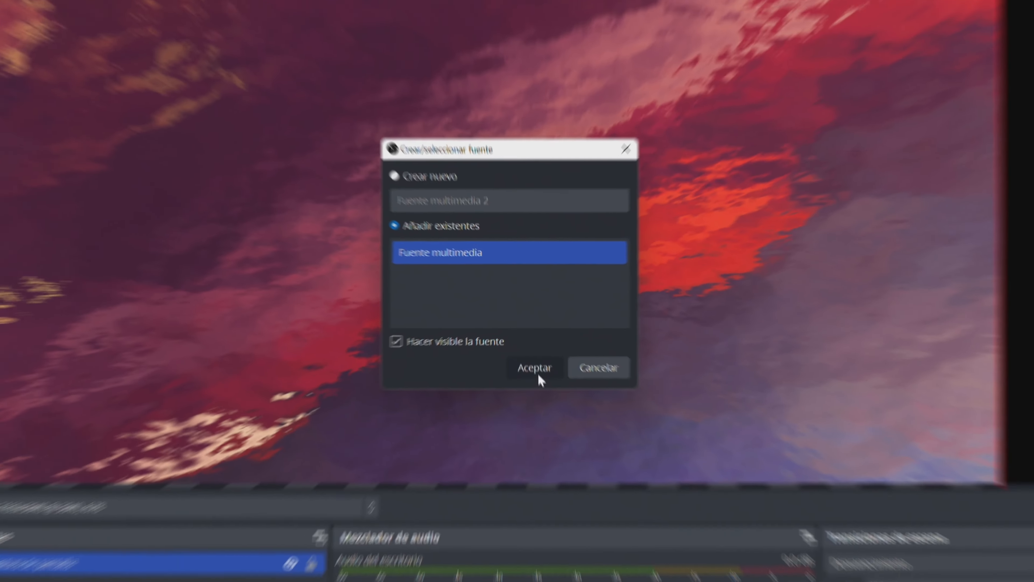
{"action": "left_click", "coordinate": [538, 380]}
{"action": "left_click_drag", "start_coordinate": [183, 398], "coordinate": [660, 129]}
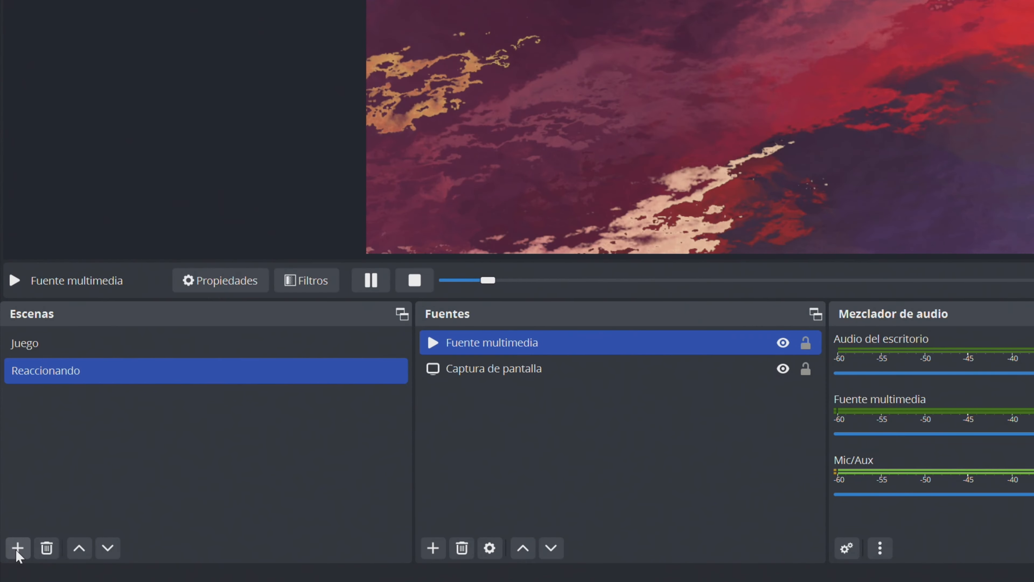
Step: Add a scene named Charlando and place the existing Fuente multimedia source in it at full-canvas size
{"action": "left_click", "coordinate": [9, 545]}
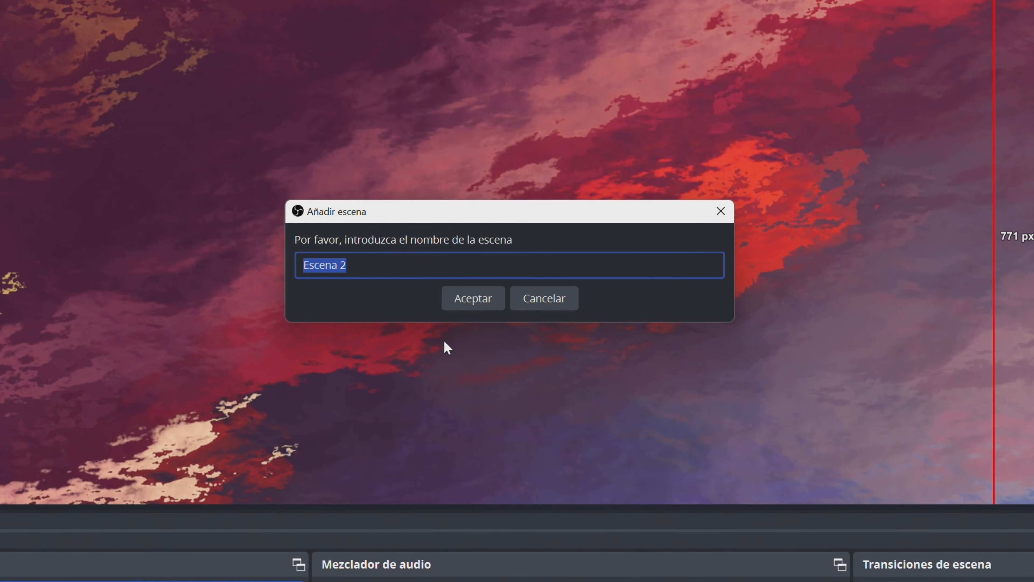
{"action": "type", "text": "Charlando"}
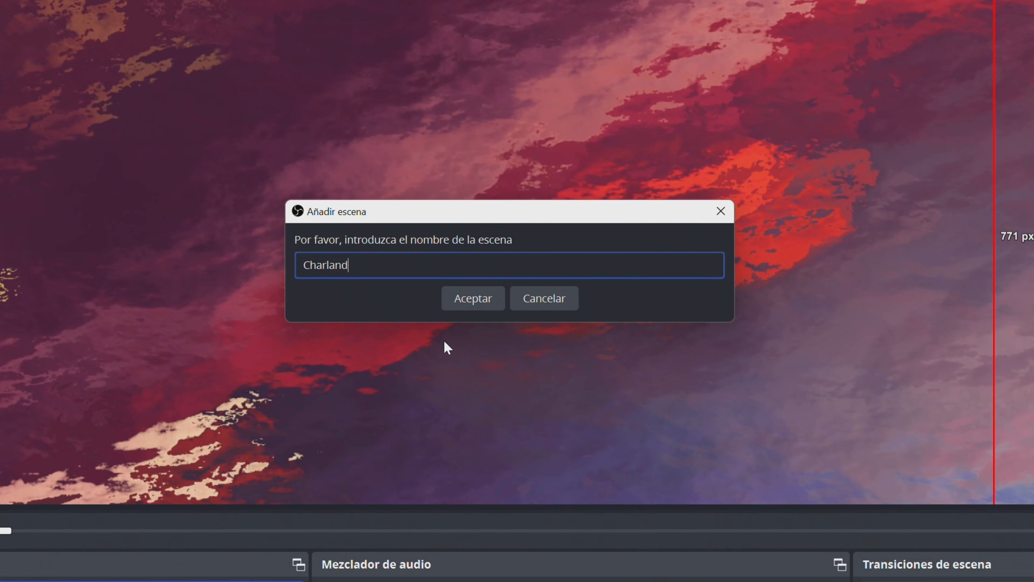
{"action": "key", "text": "Return"}
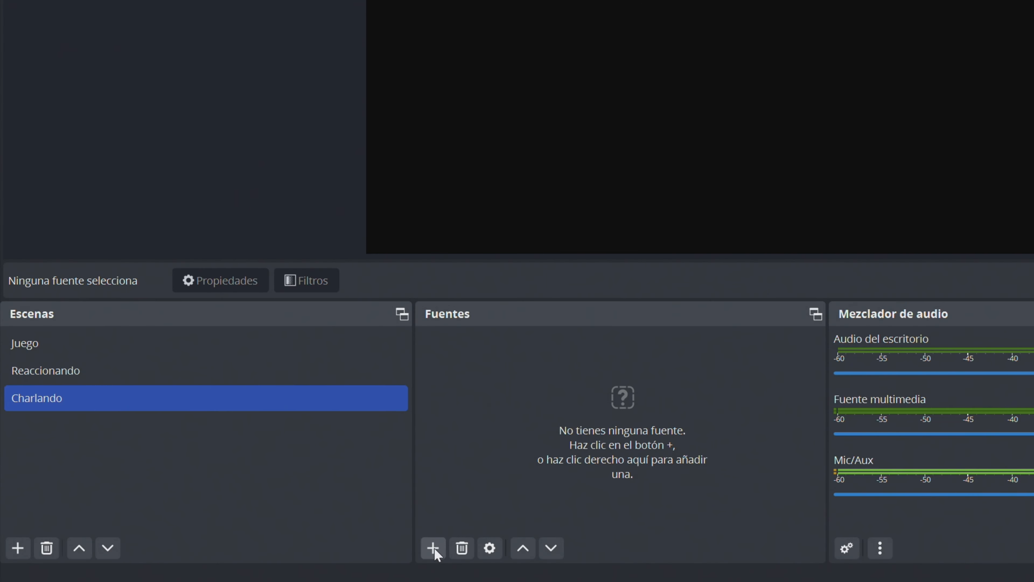
{"action": "left_click", "coordinate": [432, 548]}
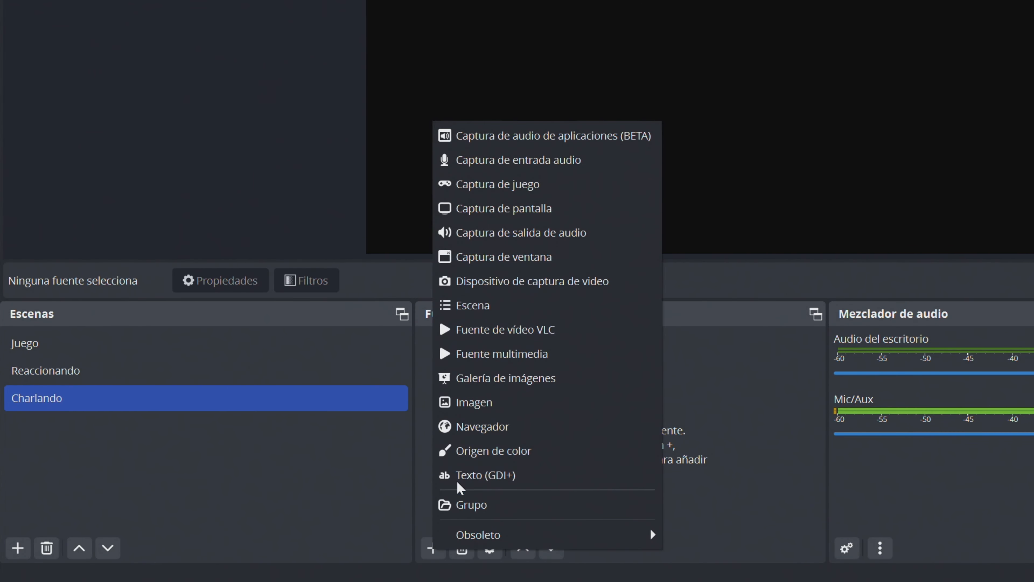
{"action": "left_click", "coordinate": [492, 354]}
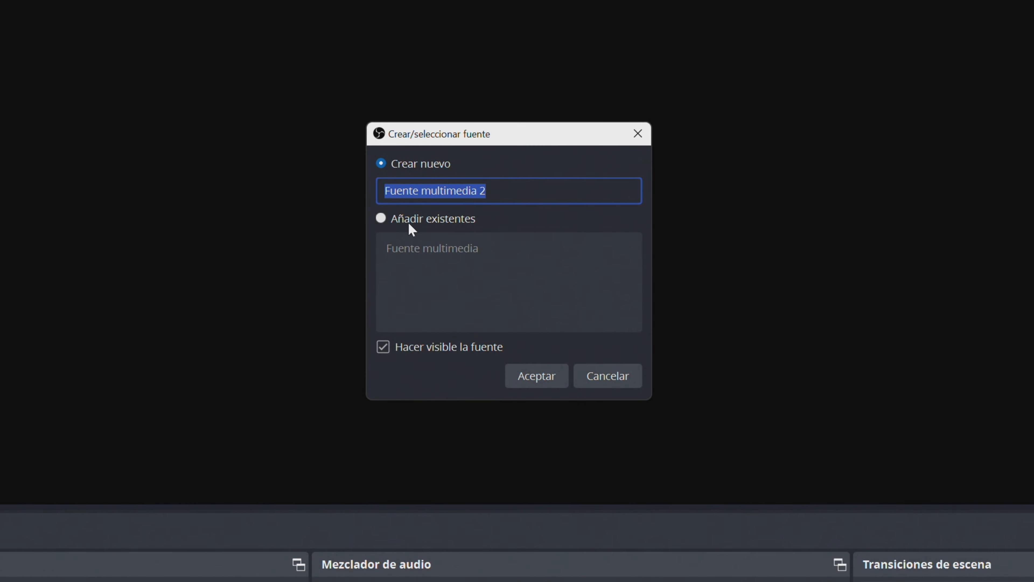
{"action": "left_click", "coordinate": [542, 380]}
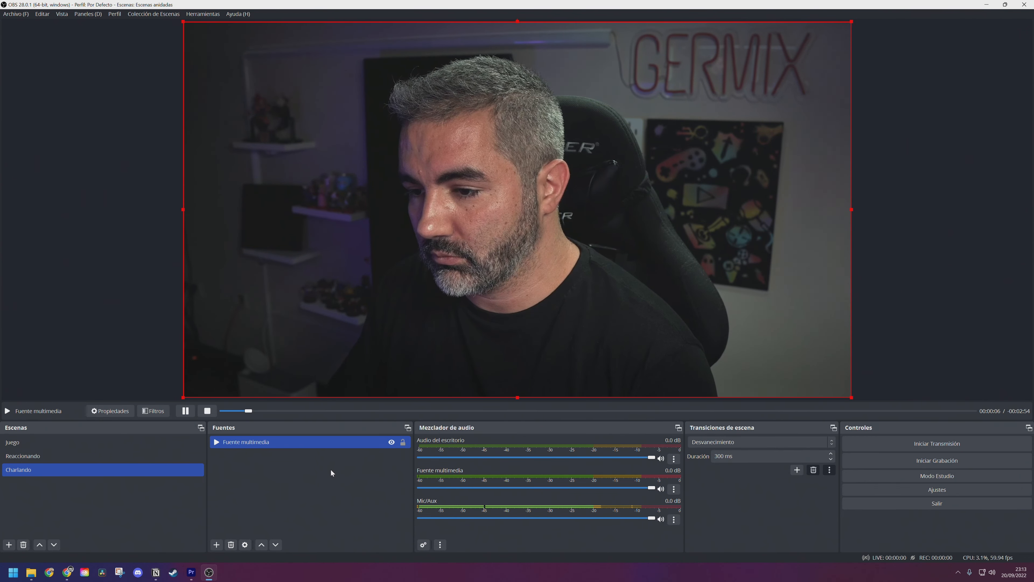
Step: Review the layouts of the Juego, Reaccionando and Charlando scenes one after another
{"action": "left_click", "coordinate": [33, 441]}
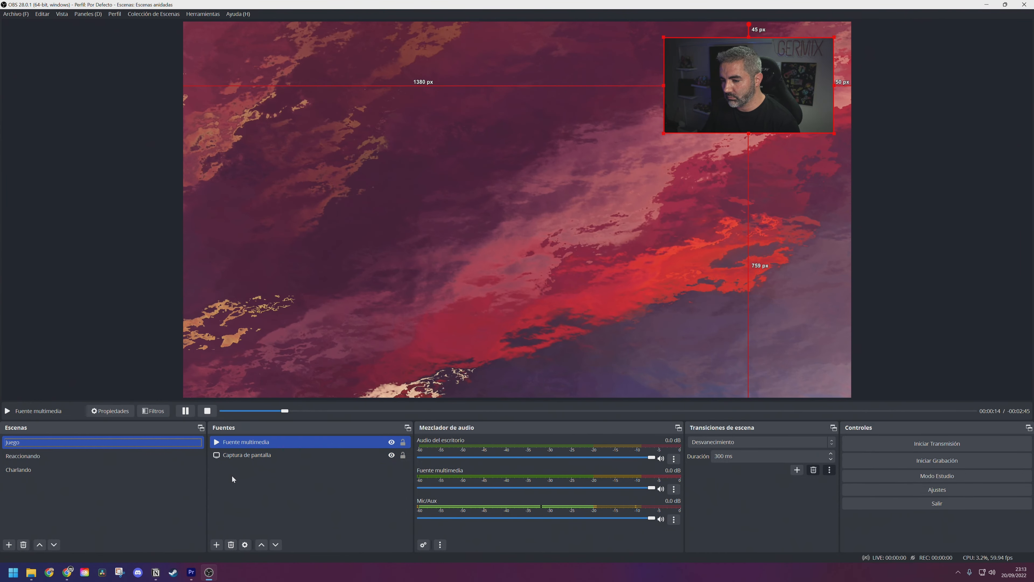
{"action": "left_click", "coordinate": [79, 456]}
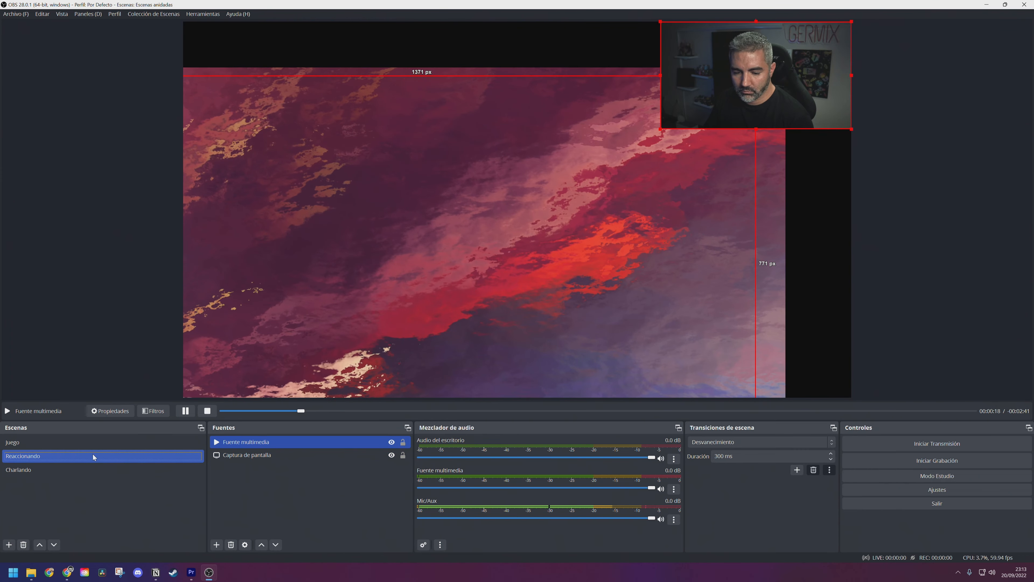
{"action": "left_click", "coordinate": [83, 469]}
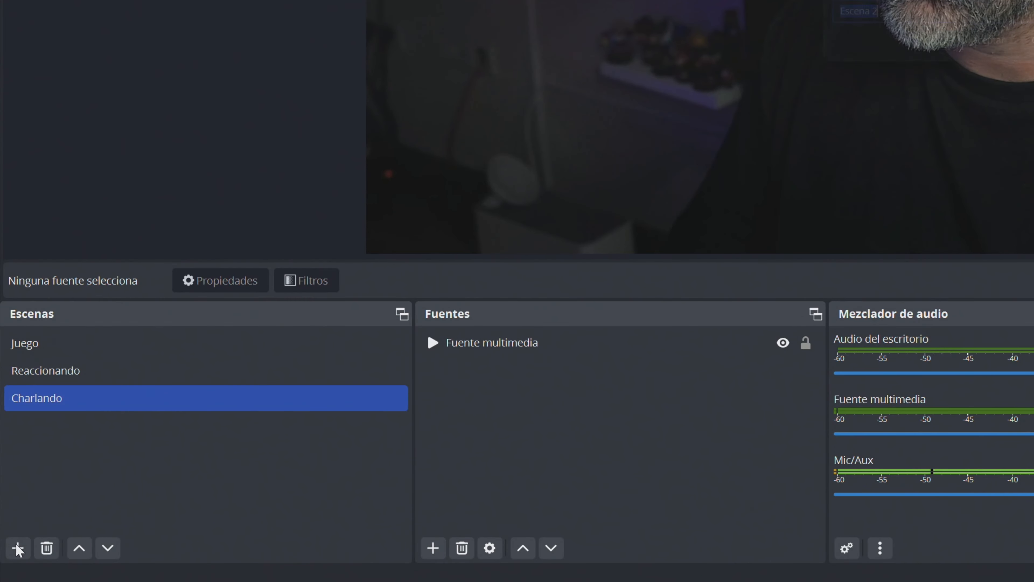
Step: Add a scene named Cámara Principal
{"action": "left_click", "coordinate": [18, 548]}
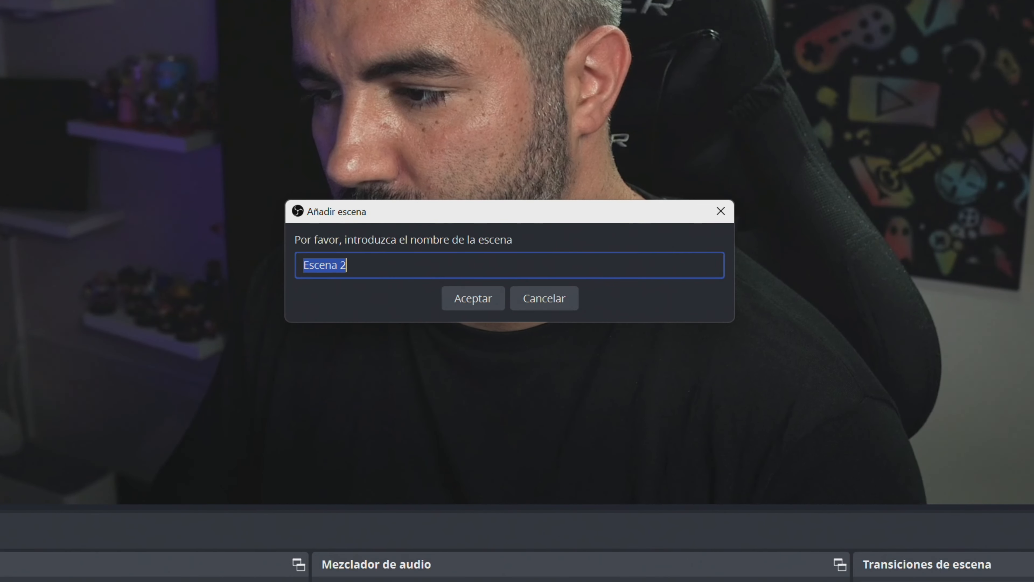
{"action": "type", "text": "Cámara Pr"}
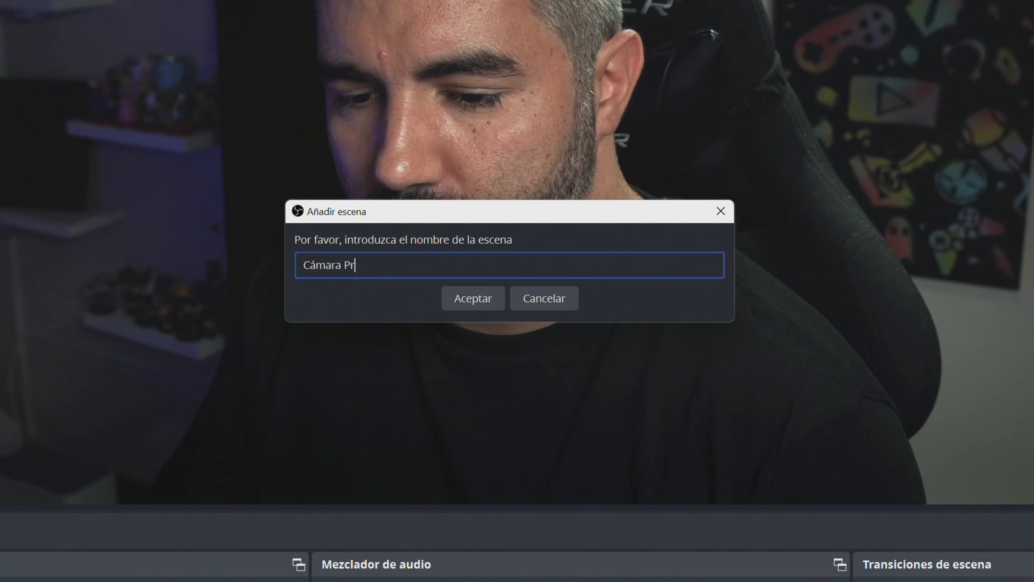
{"action": "type", "text": "incipial"}
{"action": "key", "text": "Return"}
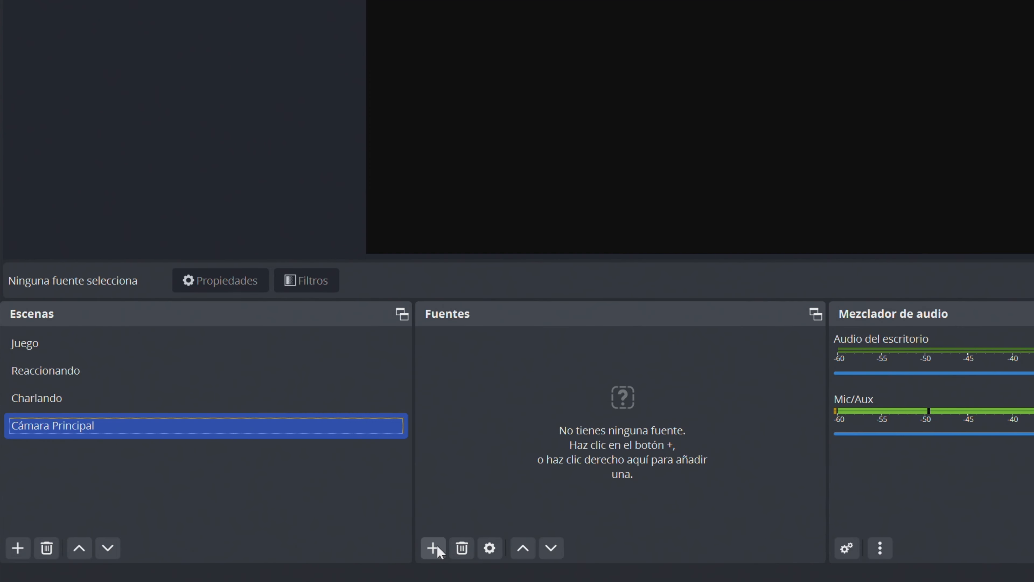
Step: Add the existing Fuente multimedia source to the Cámara Principal scene, and clear the source selection
{"action": "left_click", "coordinate": [216, 544]}
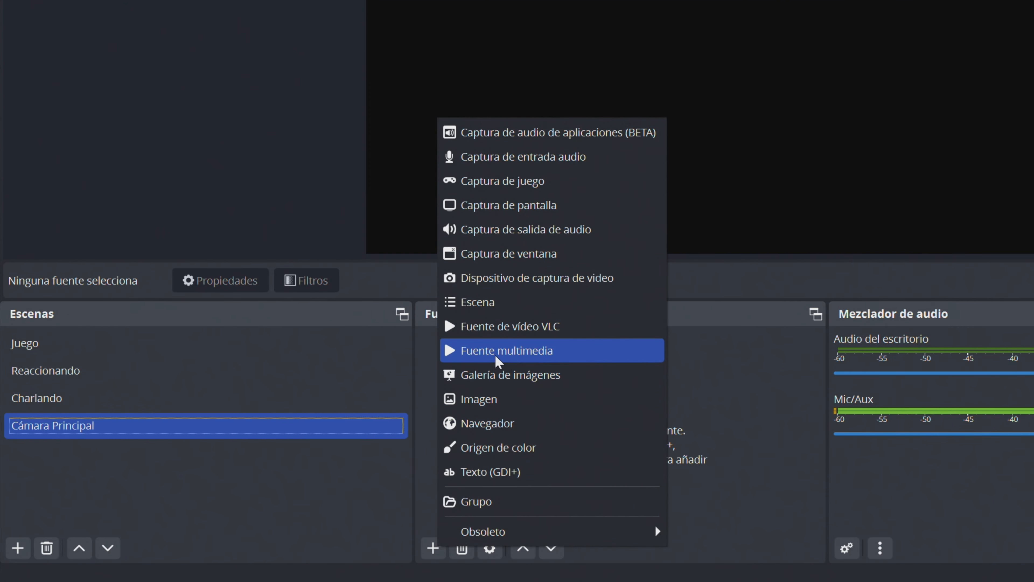
{"action": "left_click", "coordinate": [248, 446]}
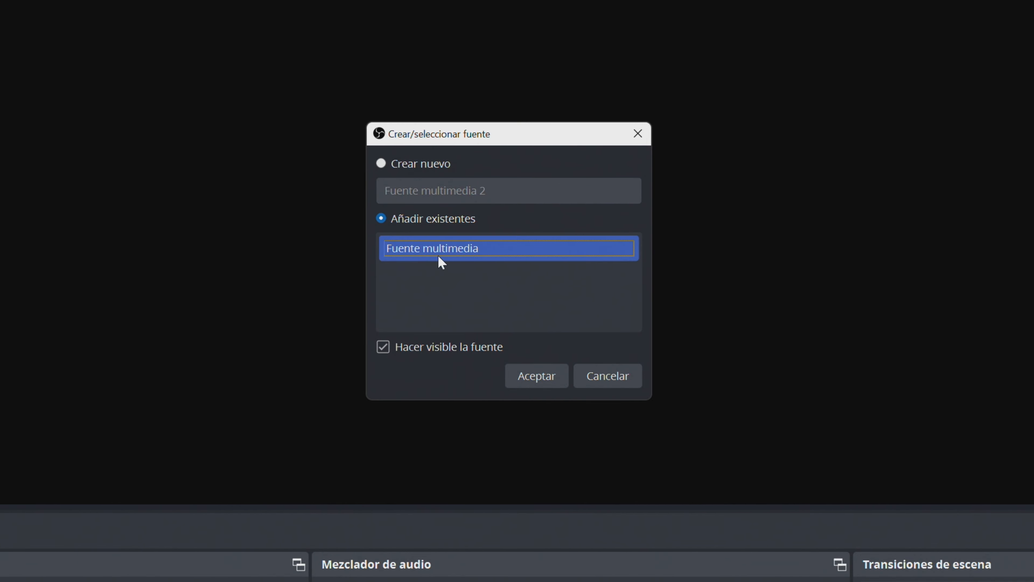
{"action": "left_click", "coordinate": [542, 373]}
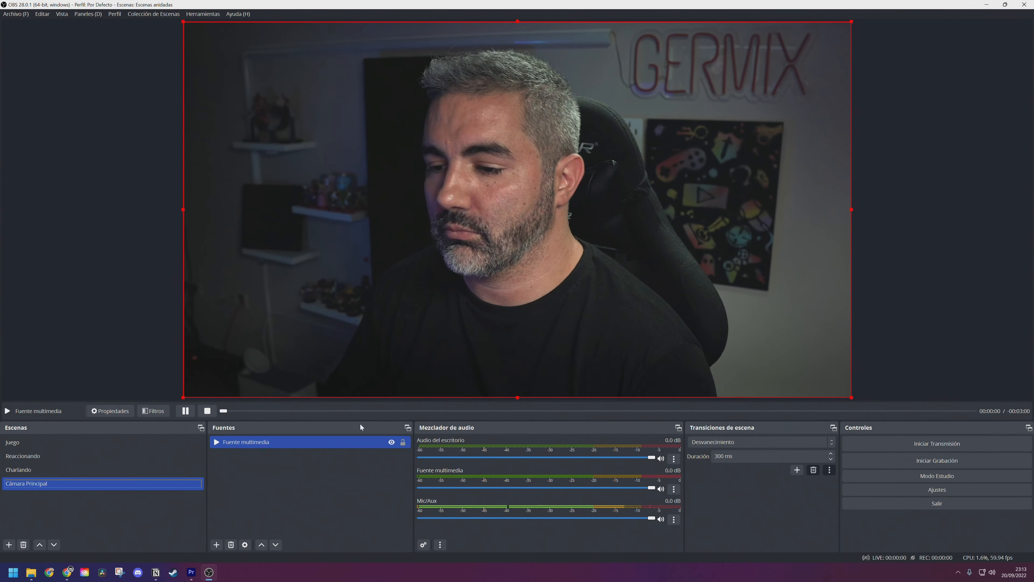
{"action": "left_click", "coordinate": [280, 489]}
Step: Compare the Charlando and Cámara Principal scenes by selecting both, and return to the Juego scene
{"action": "left_click", "coordinate": [23, 470], "text": "ctrl"}
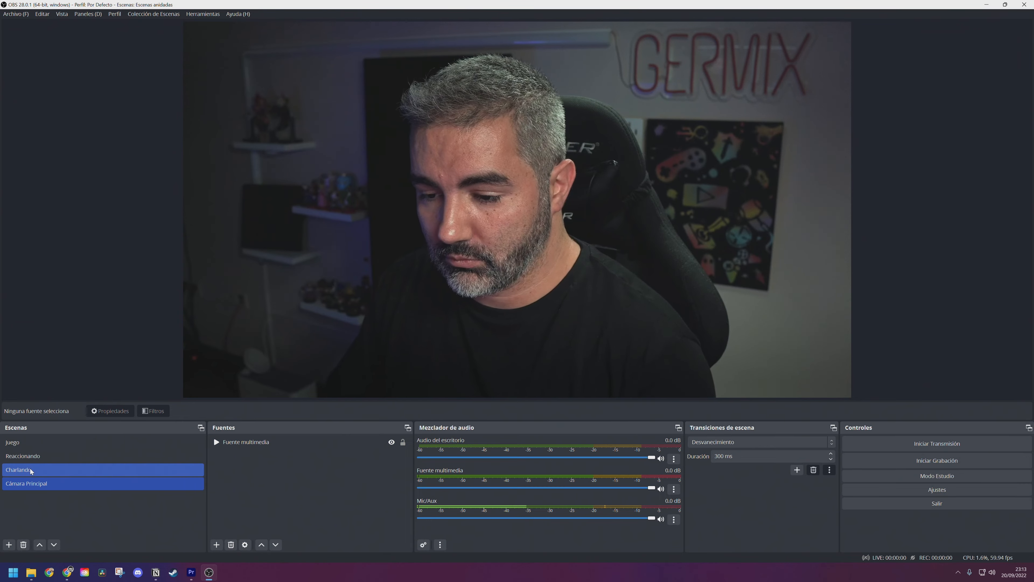
{"action": "left_click", "coordinate": [19, 442]}
{"action": "left_click", "coordinate": [113, 454]}
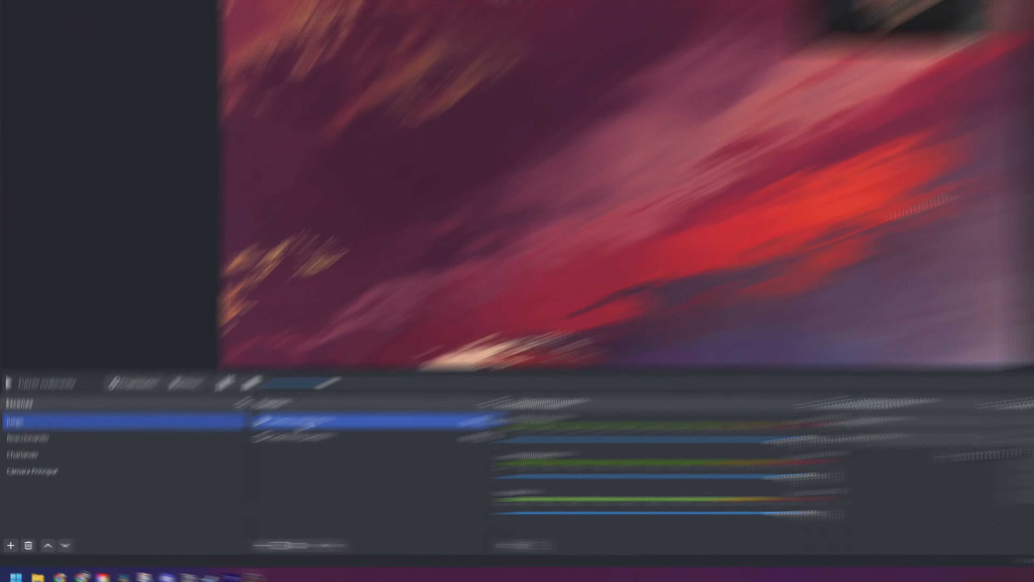
Step: Add a Corrección de color effect filter with its default name to Fuente multimedia in the Juego scene
{"action": "right_click", "coordinate": [249, 445]}
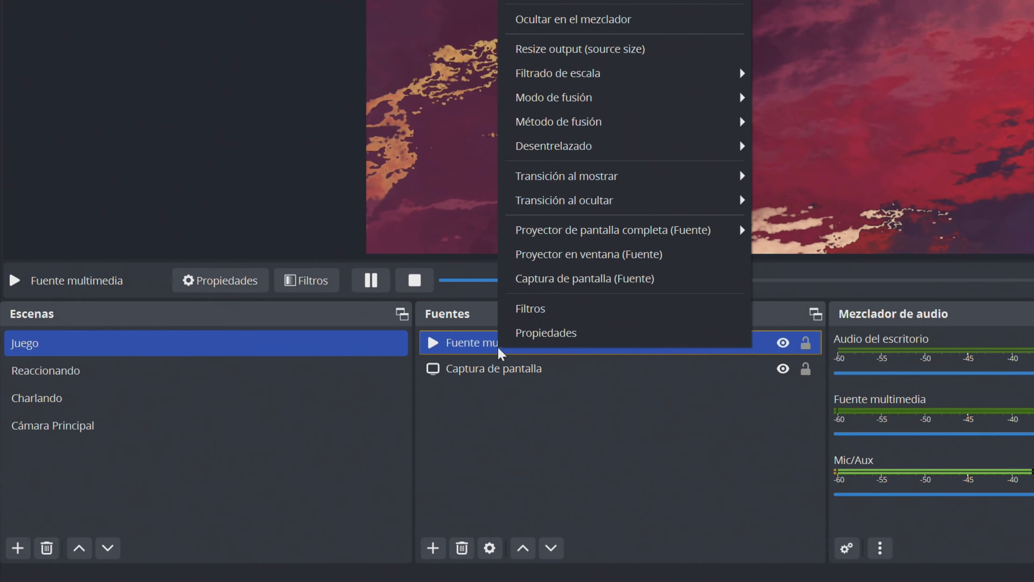
{"action": "left_click", "coordinate": [530, 308]}
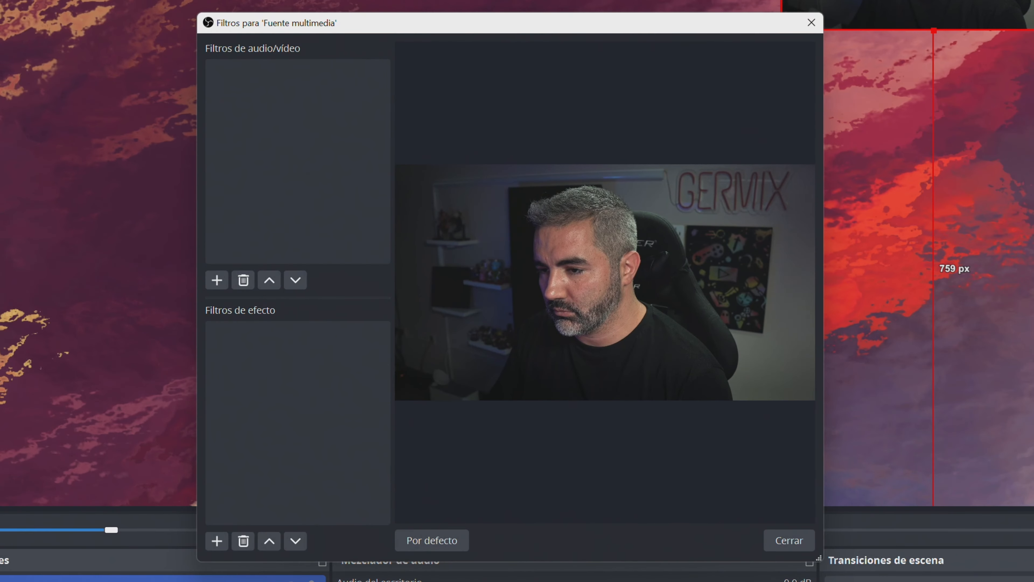
{"action": "left_click", "coordinate": [215, 541]}
{"action": "left_click", "coordinate": [260, 393]}
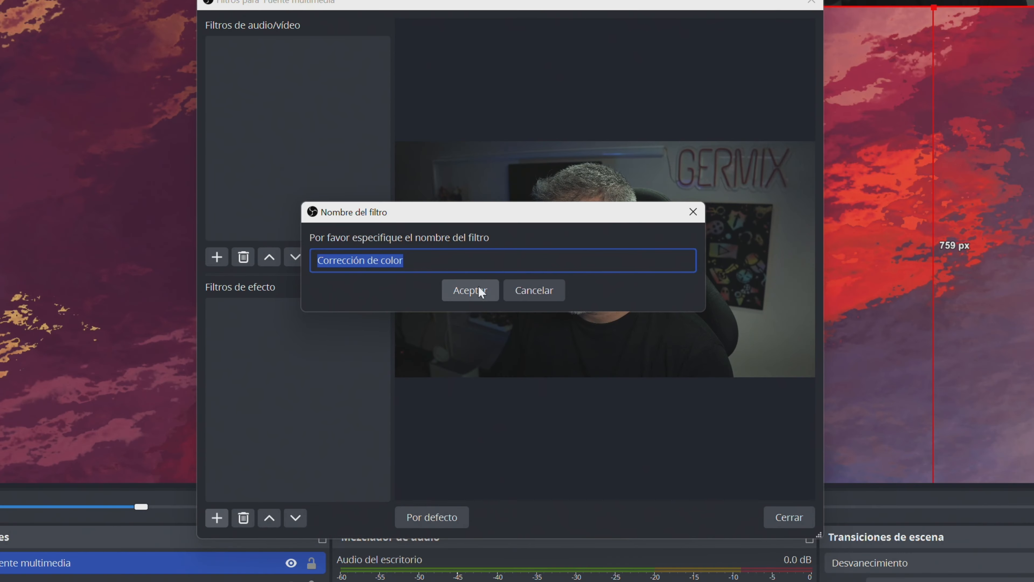
{"action": "left_click", "coordinate": [481, 317]}
Step: Set the color correction filter's gamma to 1,42, raise its saturation strongly, and close the filter settings
{"action": "left_click_drag", "start_coordinate": [627, 203], "coordinate": [687, 200]}
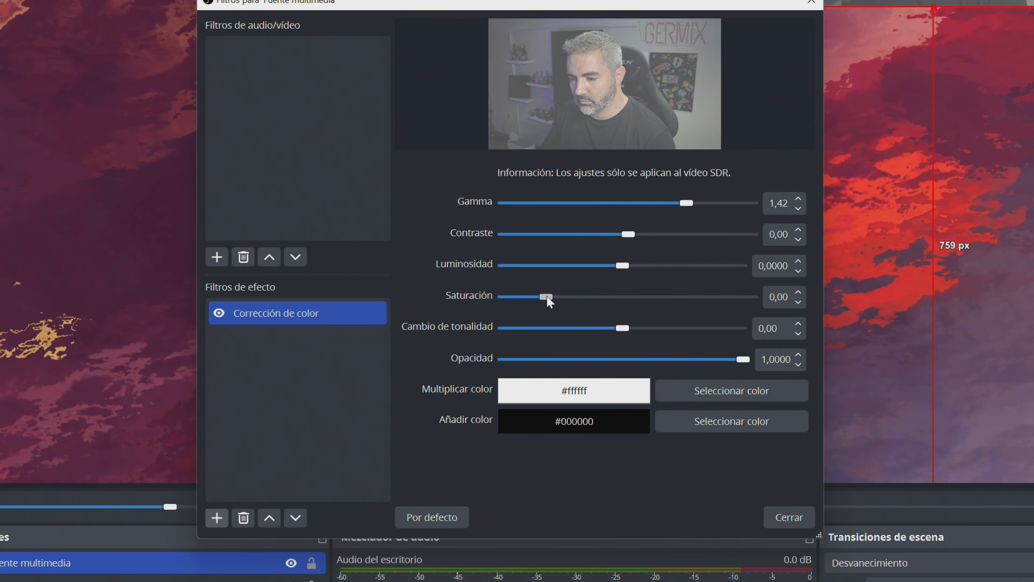
{"action": "left_click_drag", "start_coordinate": [547, 298], "coordinate": [709, 292]}
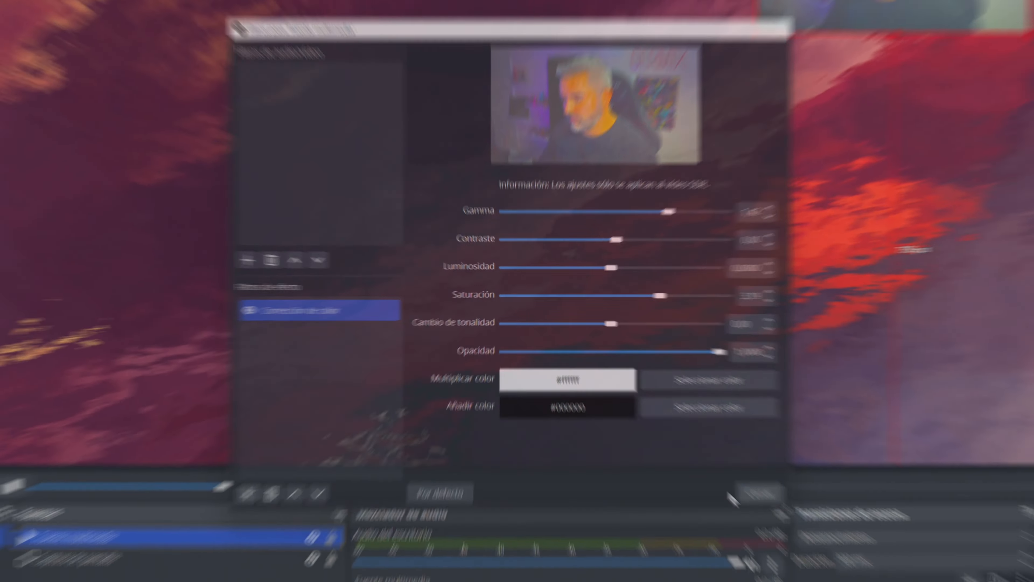
{"action": "left_click", "coordinate": [788, 514]}
Step: Examine how the color correction affects the camera in the Reaccionando, Charlando and Juego scenes
{"action": "left_click", "coordinate": [73, 458]}
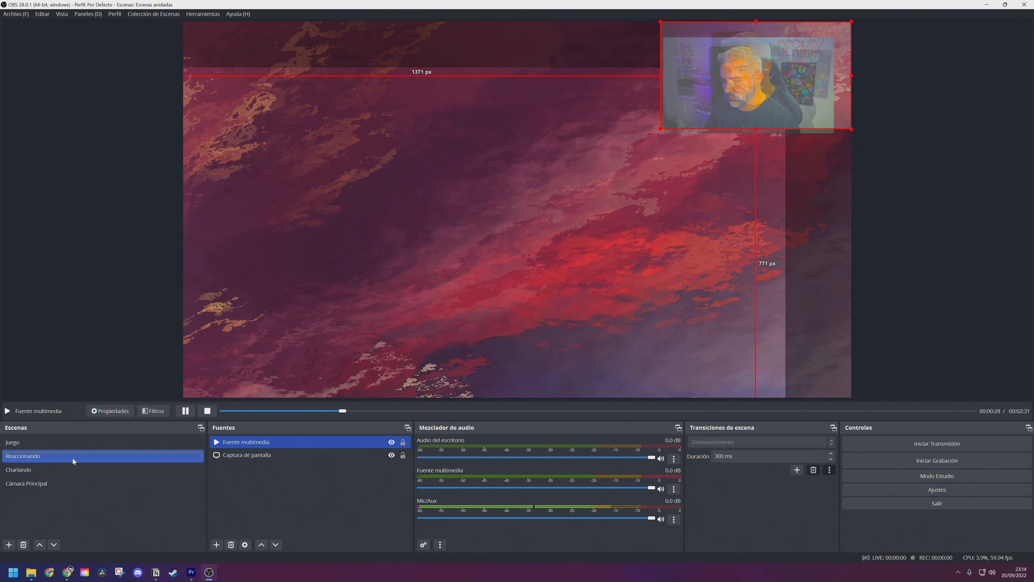
{"action": "left_click", "coordinate": [49, 469]}
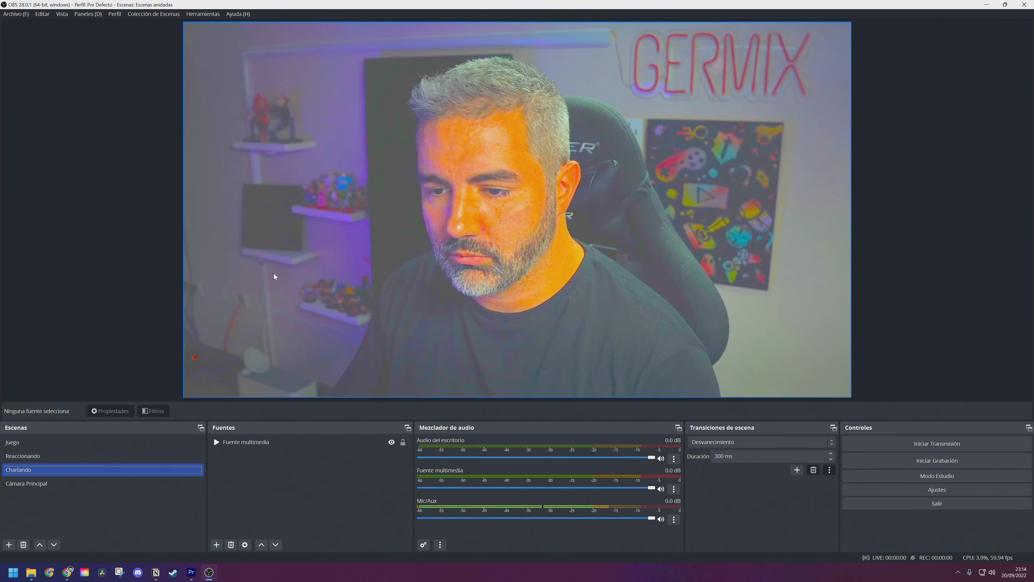
{"action": "left_click", "coordinate": [39, 442]}
Step: Delete the Corrección de color filter from Fuente multimedia in the Cámara Principal scene, and close its filter settings
{"action": "left_click", "coordinate": [33, 484]}
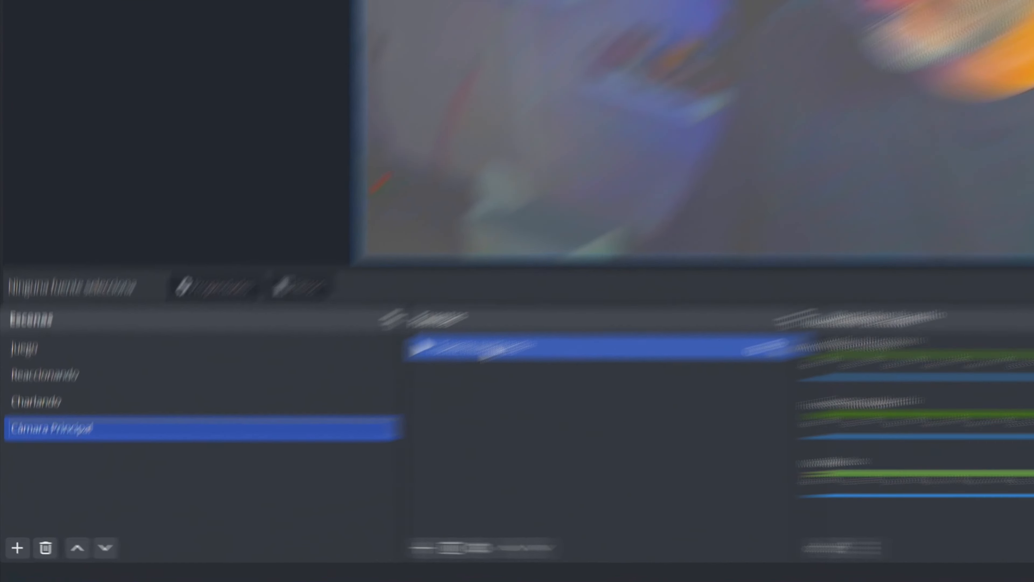
{"action": "right_click", "coordinate": [250, 442]}
{"action": "left_click", "coordinate": [282, 421]}
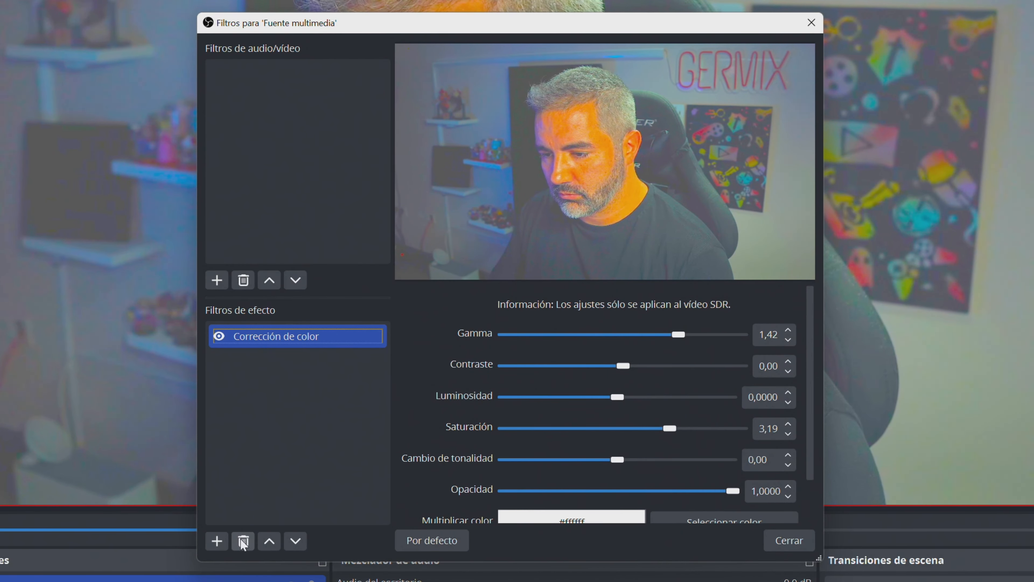
{"action": "left_click", "coordinate": [244, 541]}
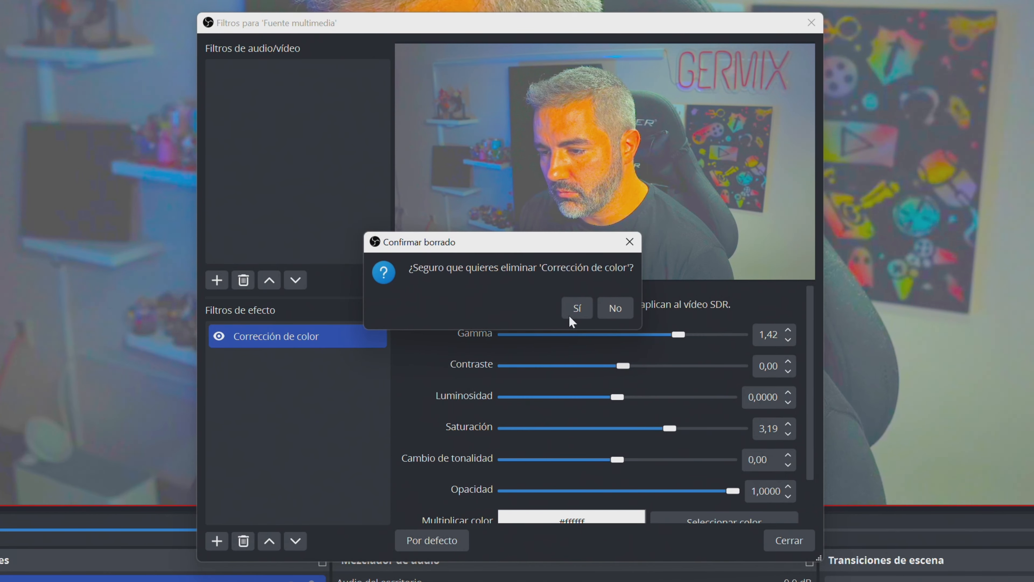
{"action": "left_click", "coordinate": [577, 308]}
{"action": "left_click", "coordinate": [788, 540]}
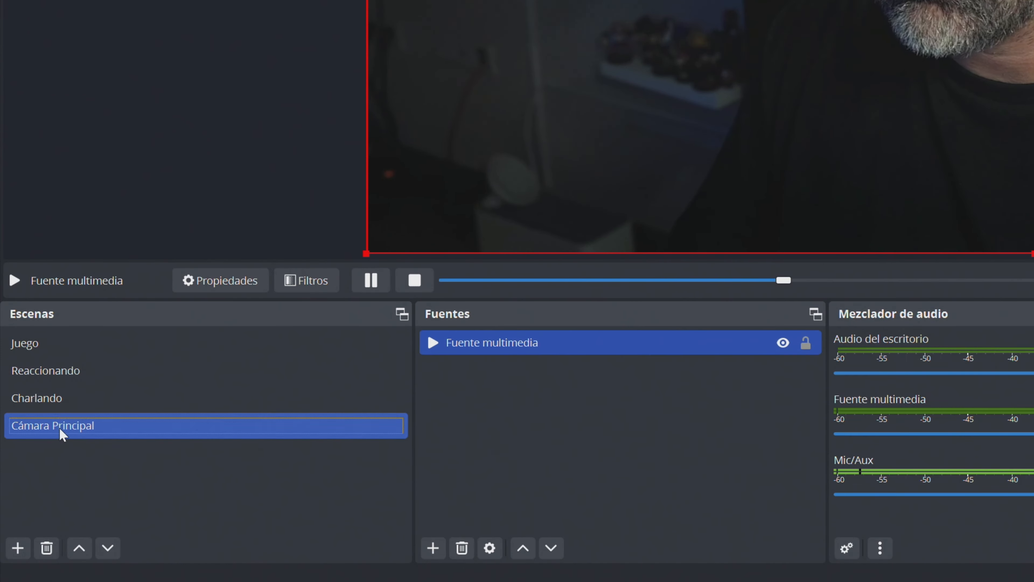
Step: Add a Corrección de color effect filter with its default name to the Cámara Principal scene itself
{"action": "right_click", "coordinate": [60, 429]}
{"action": "left_click", "coordinate": [109, 335]}
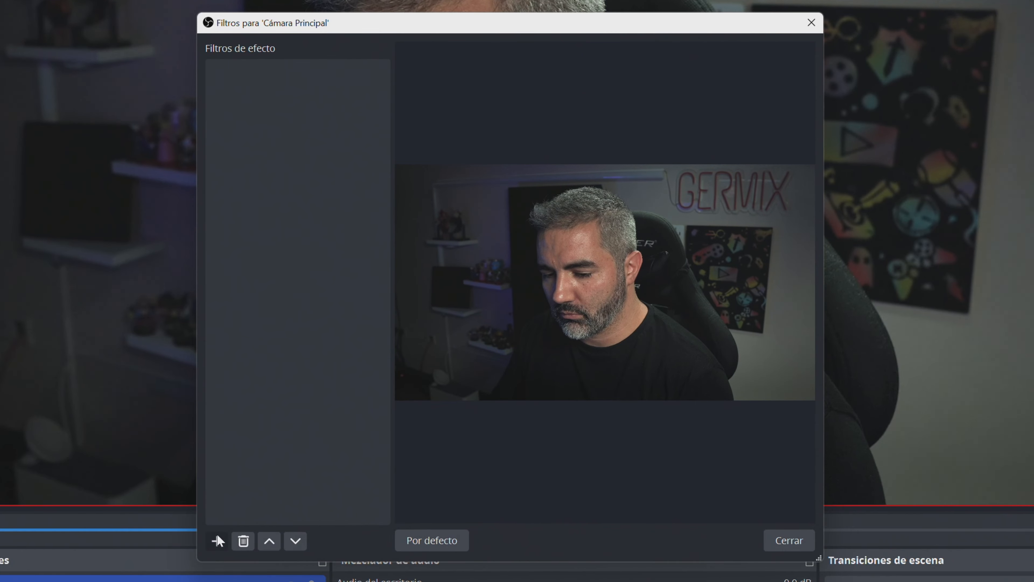
{"action": "left_click", "coordinate": [218, 540]}
{"action": "left_click", "coordinate": [254, 368]}
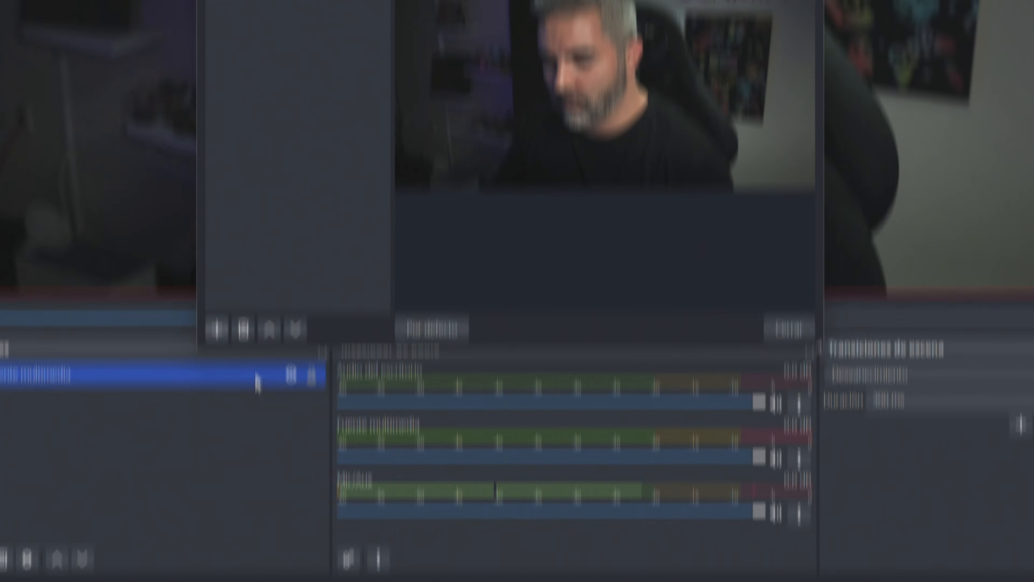
{"action": "left_click", "coordinate": [477, 310]}
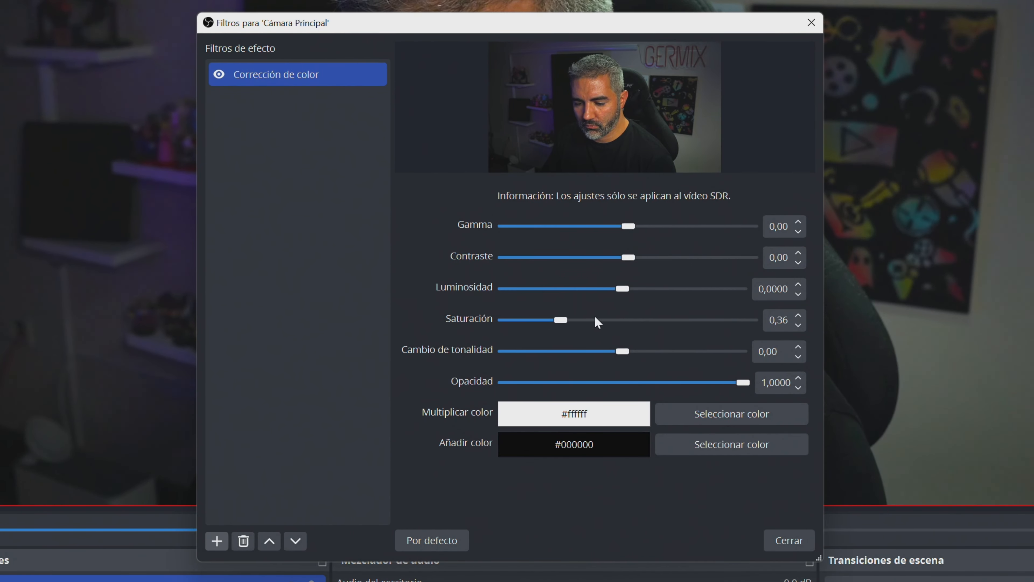
Step: Set the scene filter's saturation to 4,65 and gamma to 1,92, and close the filter settings
{"action": "left_click_drag", "start_coordinate": [597, 321], "coordinate": [736, 320]}
{"action": "left_click_drag", "start_coordinate": [628, 227], "coordinate": [517, 227]}
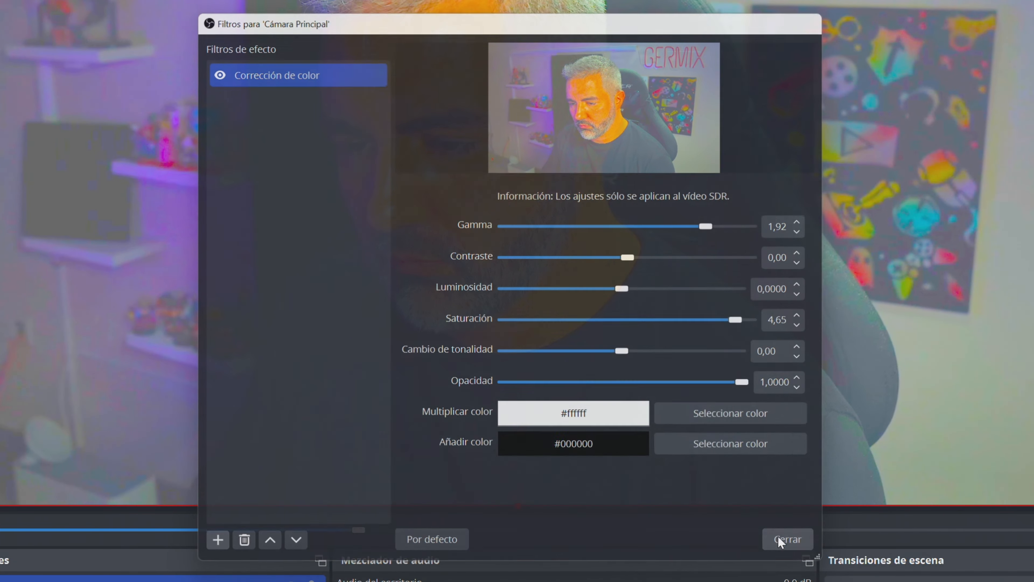
{"action": "left_click", "coordinate": [785, 538]}
Step: Check how the camera looks in the Juego, Reaccionando and Charlando scenes with the filter applied to Cámara Principal
{"action": "left_click", "coordinate": [41, 447]}
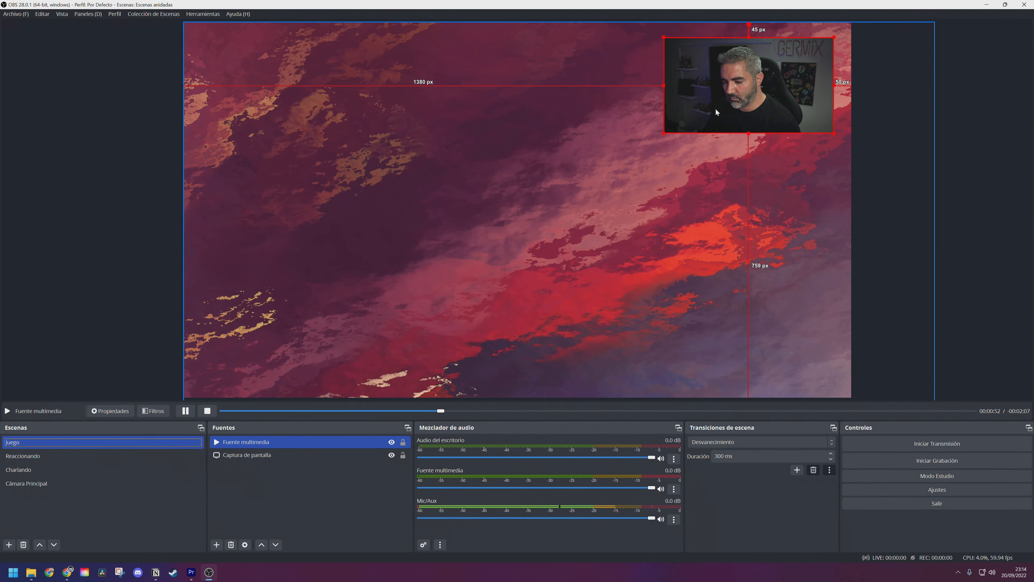
{"action": "left_click", "coordinate": [52, 453]}
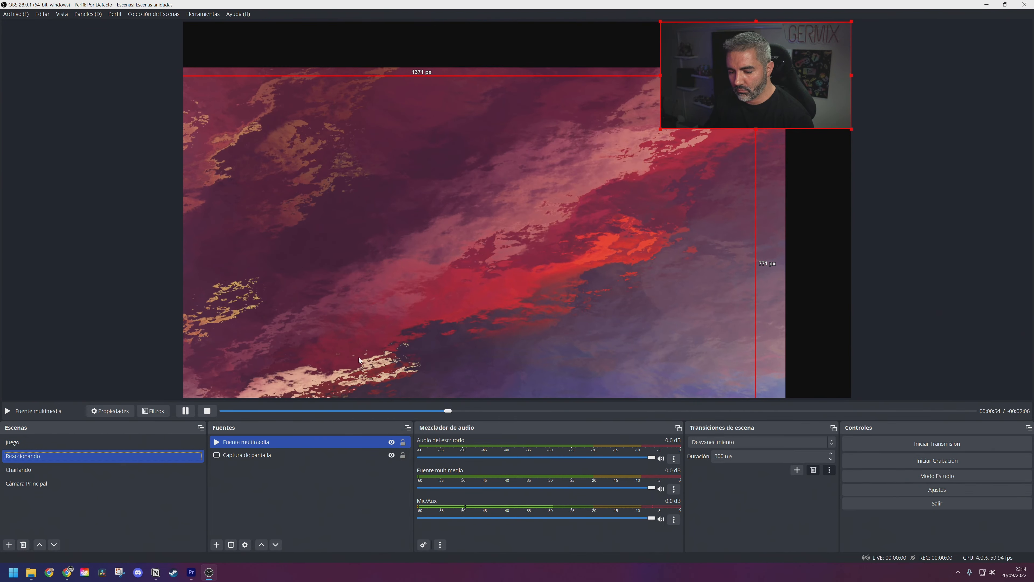
{"action": "left_click", "coordinate": [45, 470]}
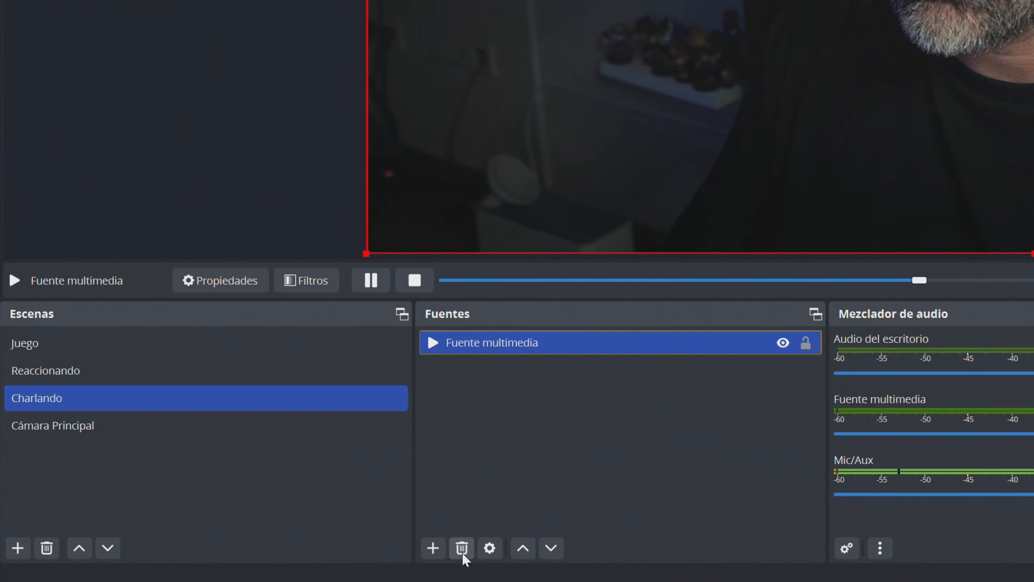
Step: Replace Fuente multimedia in the Charlando scene with the existing Cámara Principal scene as a source
{"action": "left_click", "coordinate": [230, 545]}
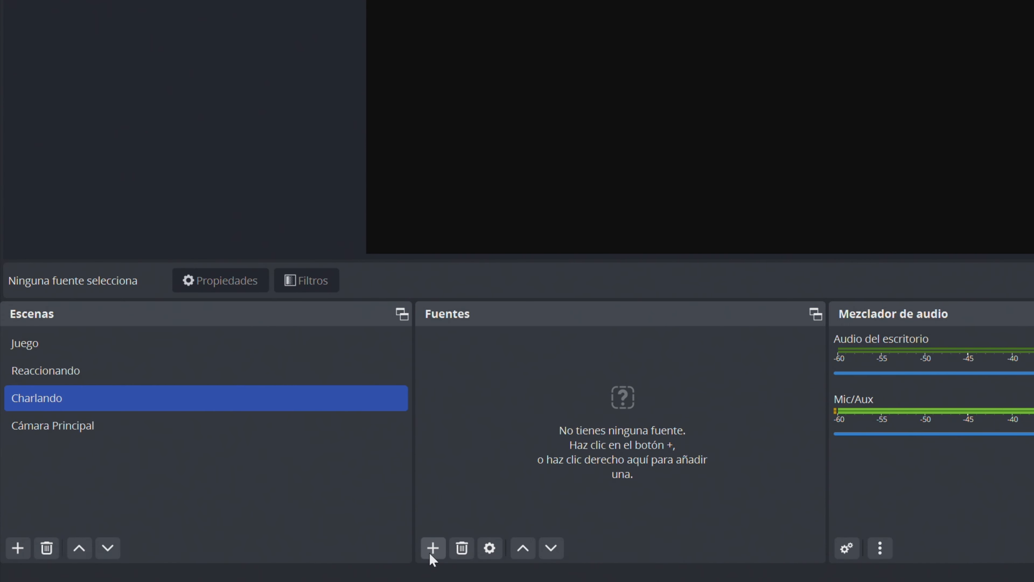
{"action": "left_click", "coordinate": [433, 547]}
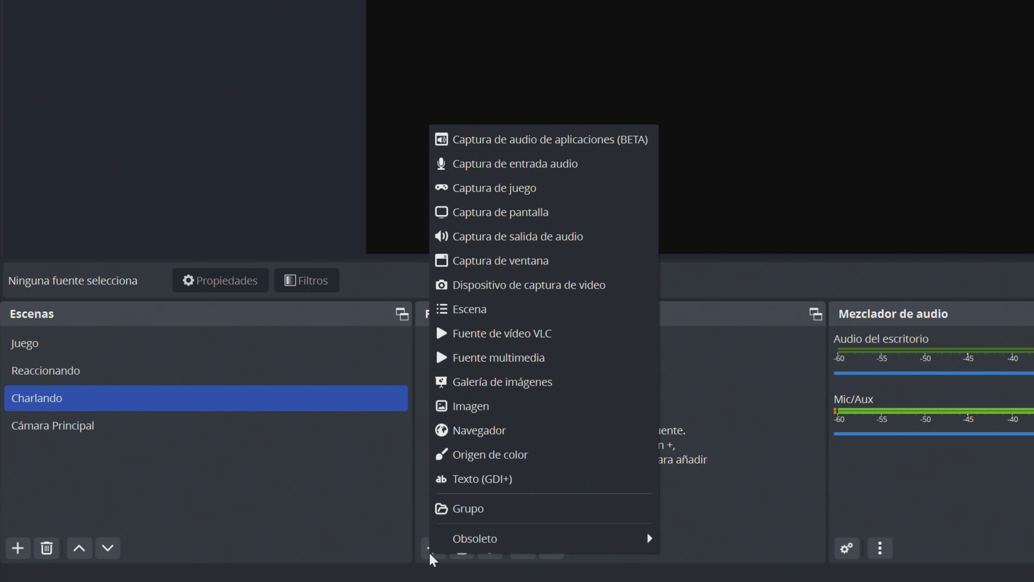
{"action": "left_click", "coordinate": [479, 310]}
{"action": "left_click", "coordinate": [420, 249]}
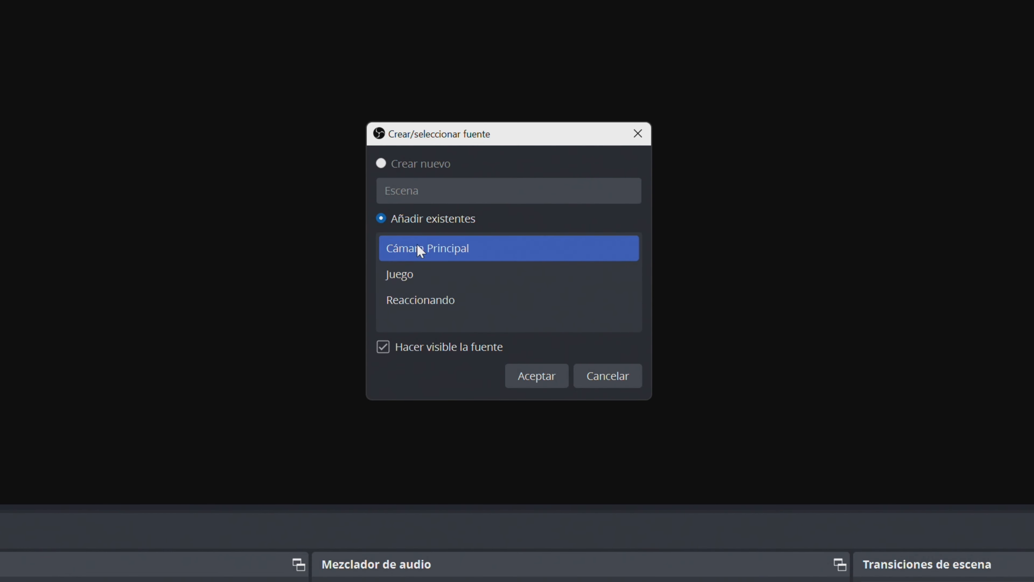
{"action": "left_click", "coordinate": [533, 382]}
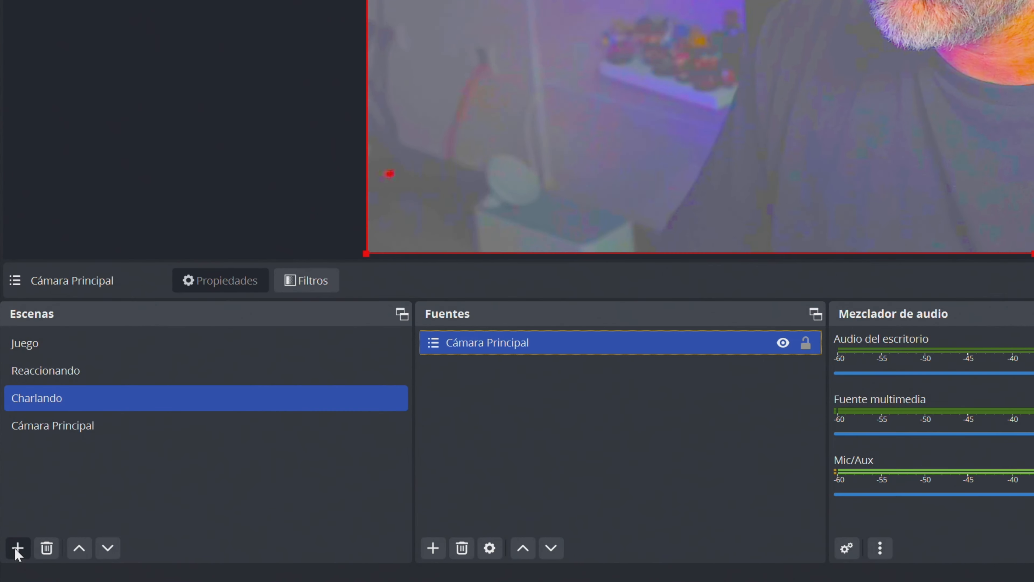
Step: Create a new scene named Cámara con marco
{"action": "left_click", "coordinate": [9, 544]}
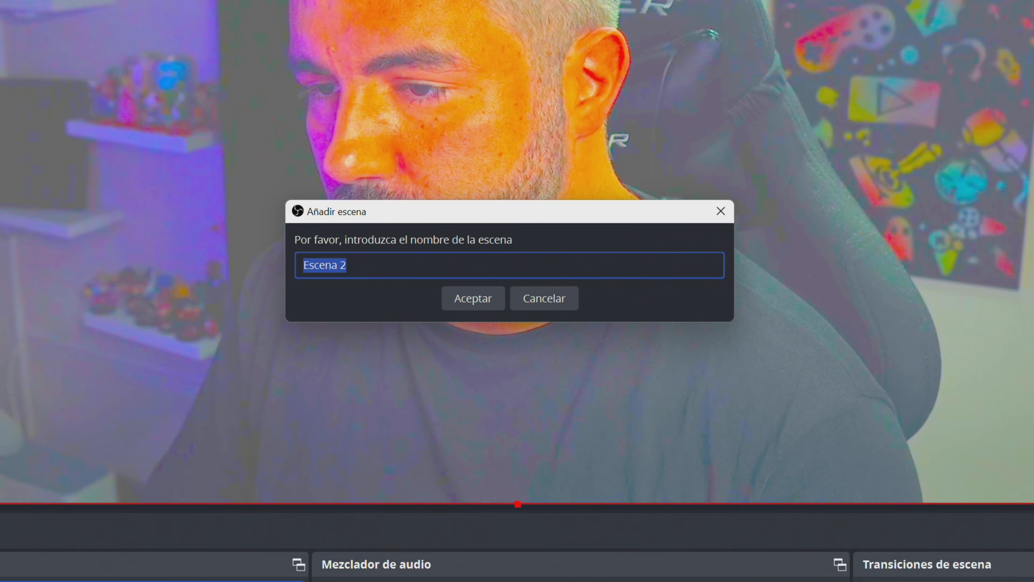
{"action": "type", "text": "Ca"}
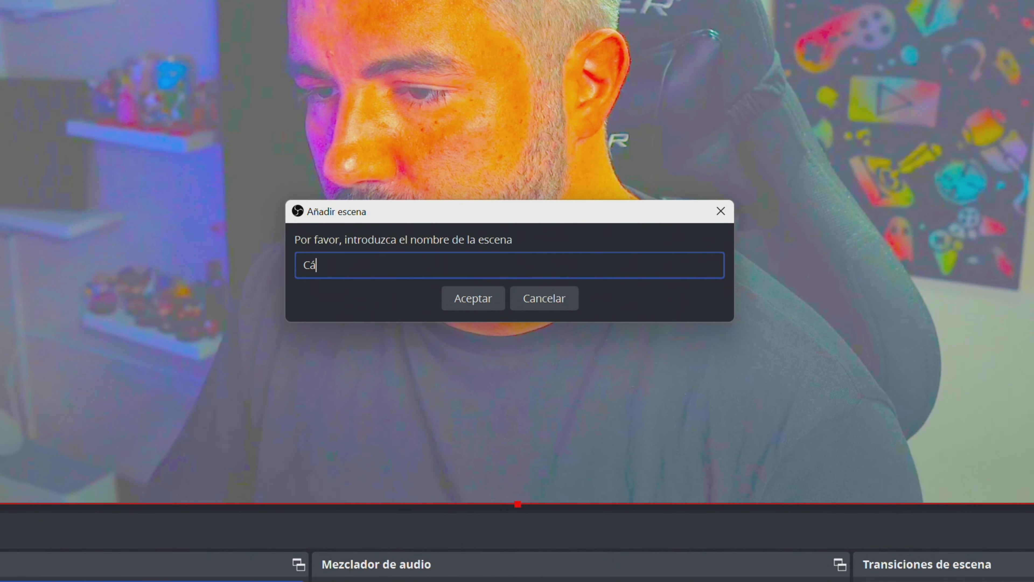
{"action": "type", "text": "mara con ma"}
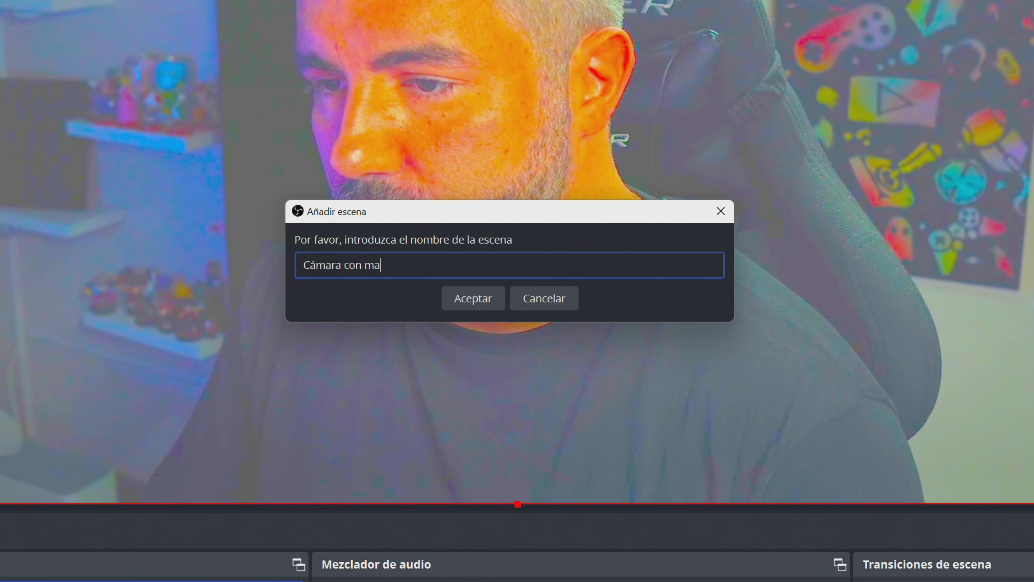
{"action": "type", "text": "rco"}
{"action": "key", "text": "Return"}
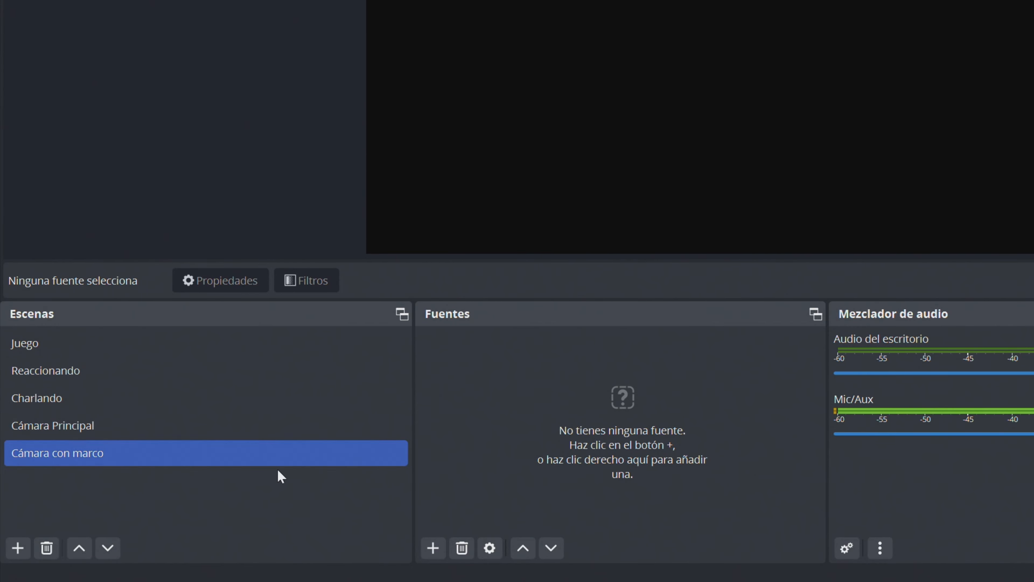
Step: Add the existing Fuente multimedia to Cámara con marco, shrink it, and place it near the canvas's upper-left corner, about 652 px above the bottom edge
{"action": "left_click", "coordinate": [433, 547]}
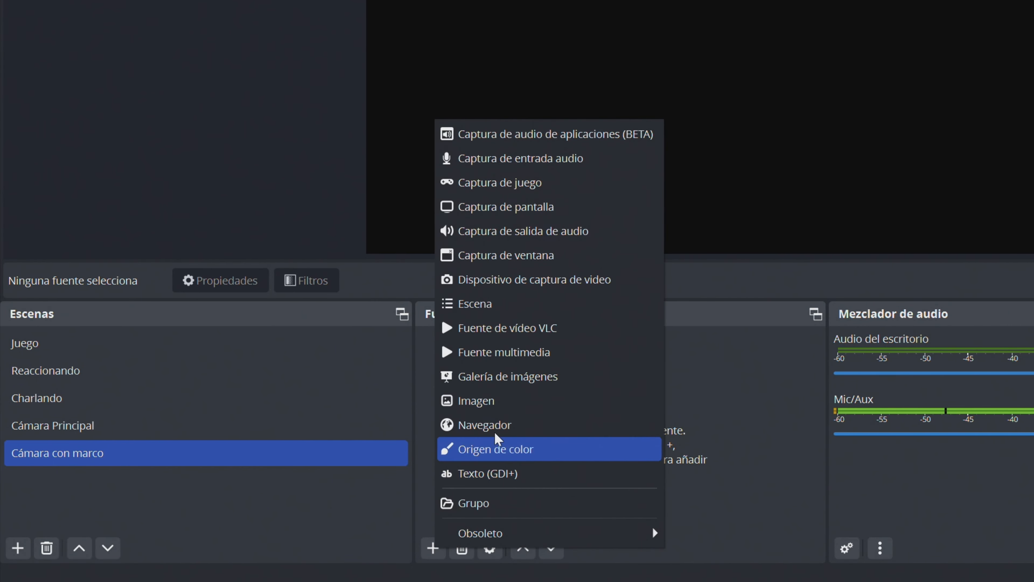
{"action": "left_click", "coordinate": [507, 352]}
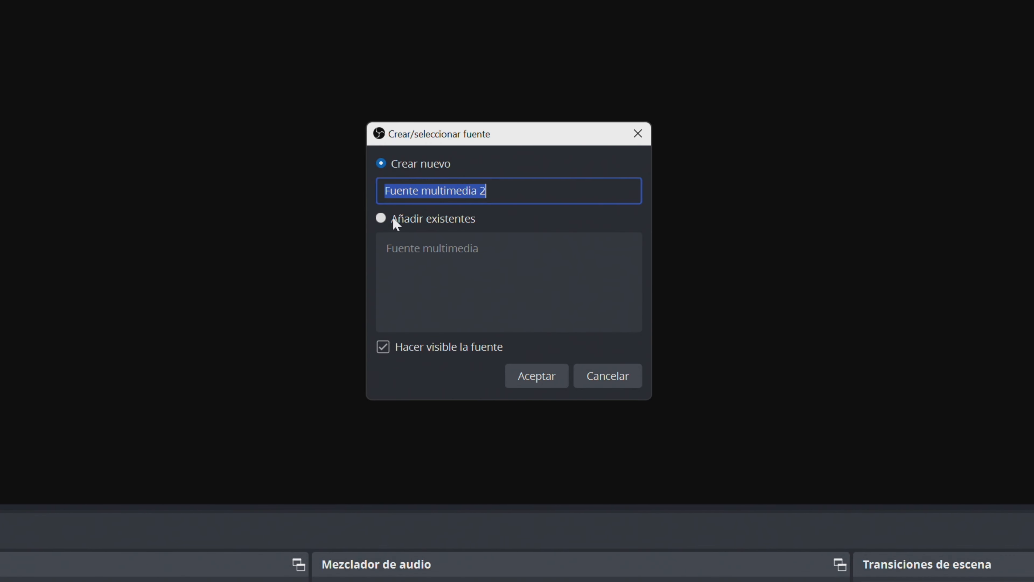
{"action": "left_click", "coordinate": [396, 224]}
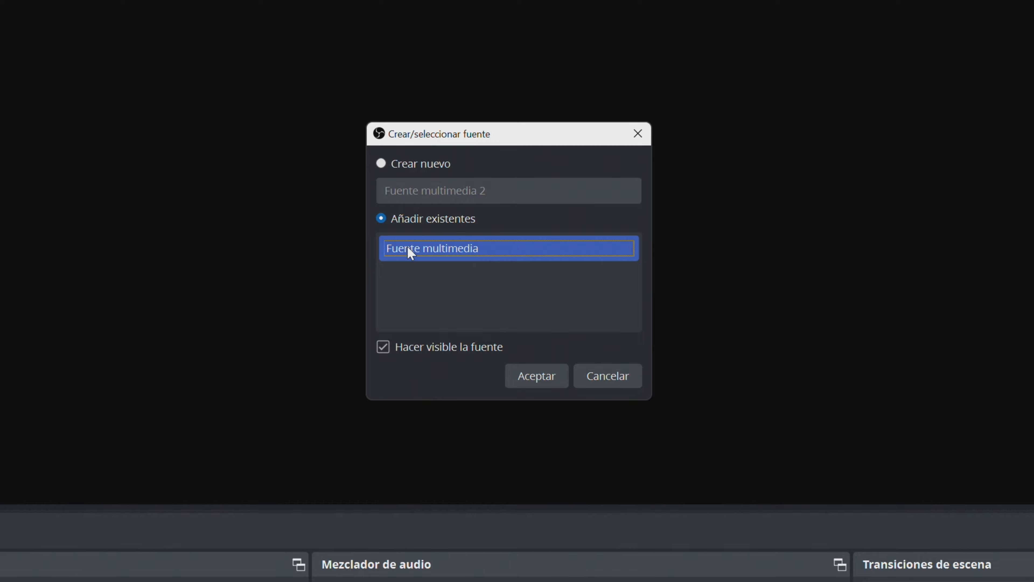
{"action": "left_click", "coordinate": [534, 379]}
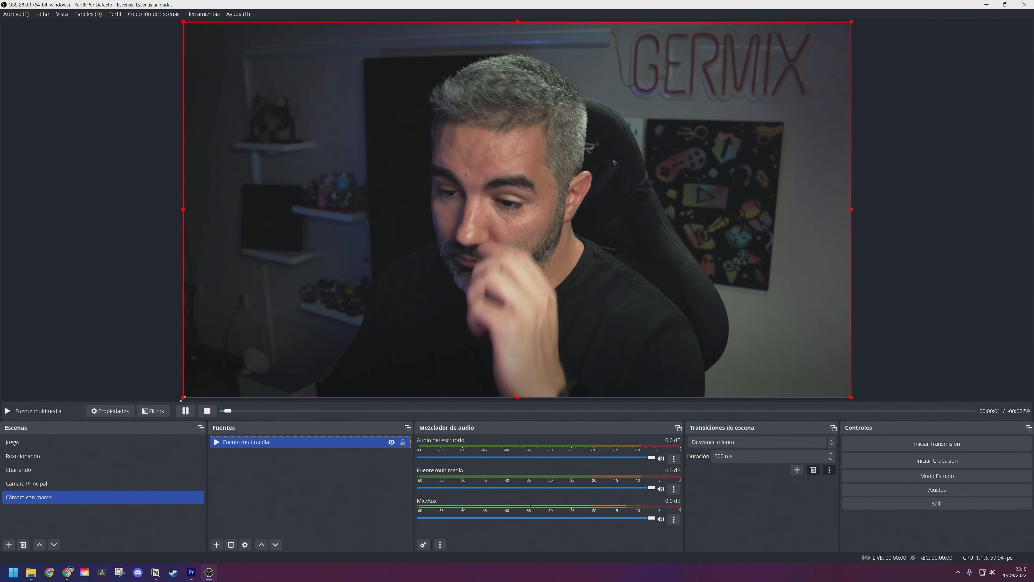
{"action": "left_click_drag", "start_coordinate": [183, 398], "coordinate": [609, 157]}
{"action": "left_click_drag", "start_coordinate": [714, 84], "coordinate": [316, 97]}
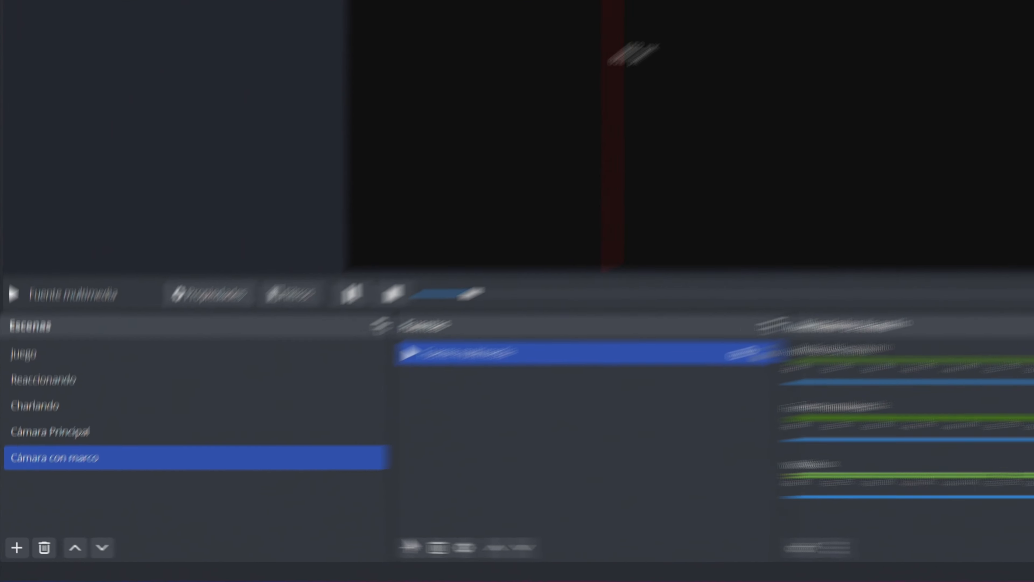
Step: Add a new Origen de color source with its default name, color #ffd1d1d1 and 1920 × 1080 size to Cámara con marco
{"action": "left_click", "coordinate": [216, 544]}
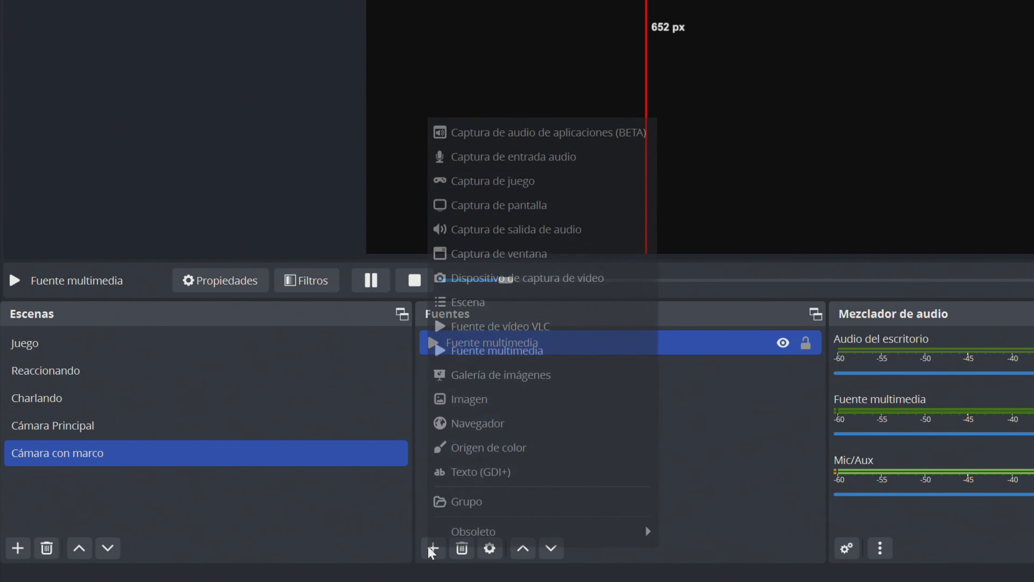
{"action": "left_click", "coordinate": [469, 448]}
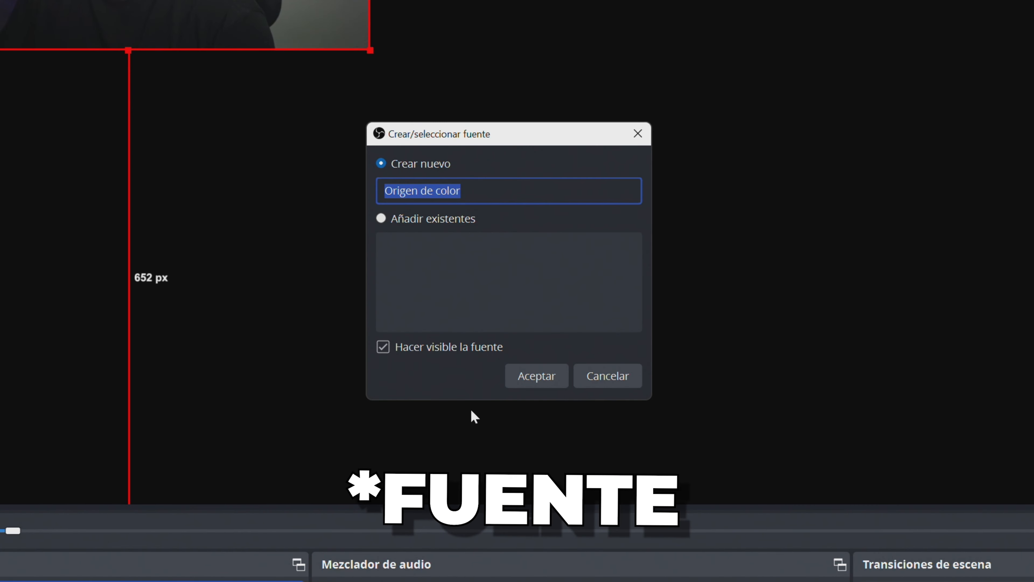
{"action": "left_click", "coordinate": [530, 383]}
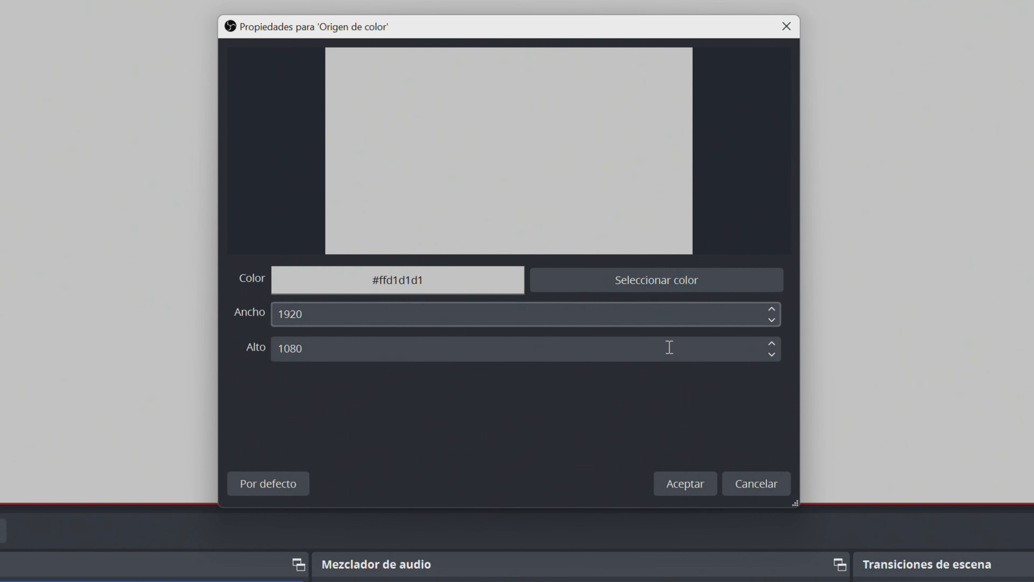
{"action": "left_click", "coordinate": [691, 489]}
Step: Place Origen de color behind Fuente multimedia, and shrink it to a frame around the camera about 24 px from the canvas's left and 19 px from its top
{"action": "left_click_drag", "start_coordinate": [1033, 501], "coordinate": [414, 70]}
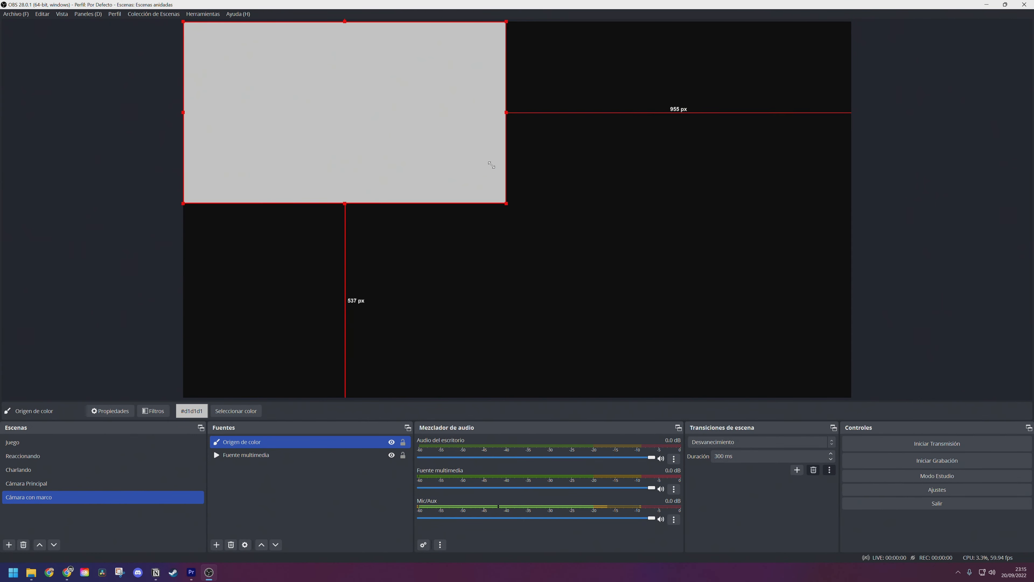
{"action": "left_click_drag", "start_coordinate": [242, 464], "coordinate": [240, 459]}
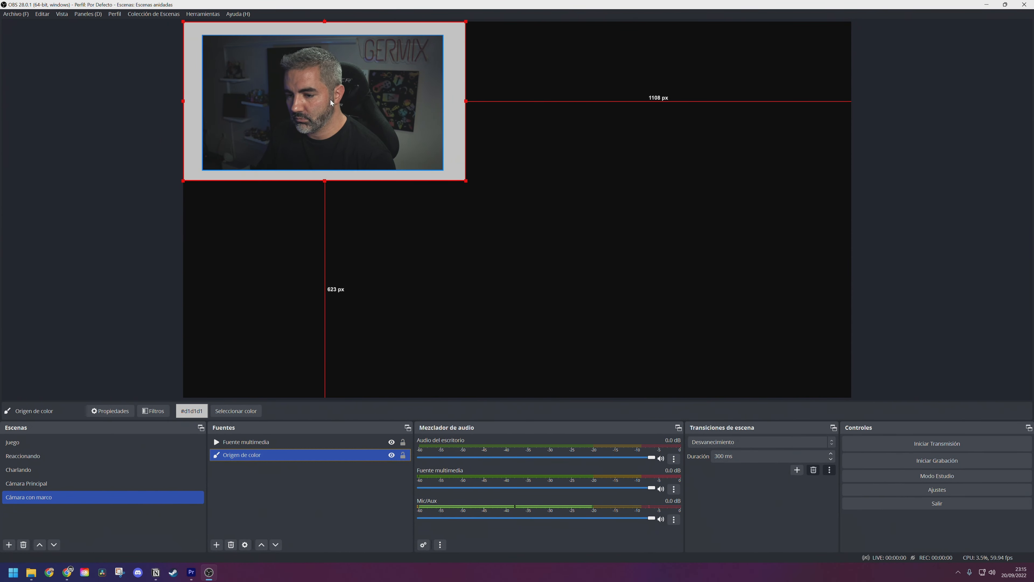
{"action": "left_click_drag", "start_coordinate": [459, 175], "coordinate": [447, 171]}
{"action": "left_click_drag", "start_coordinate": [228, 27], "coordinate": [238, 33]}
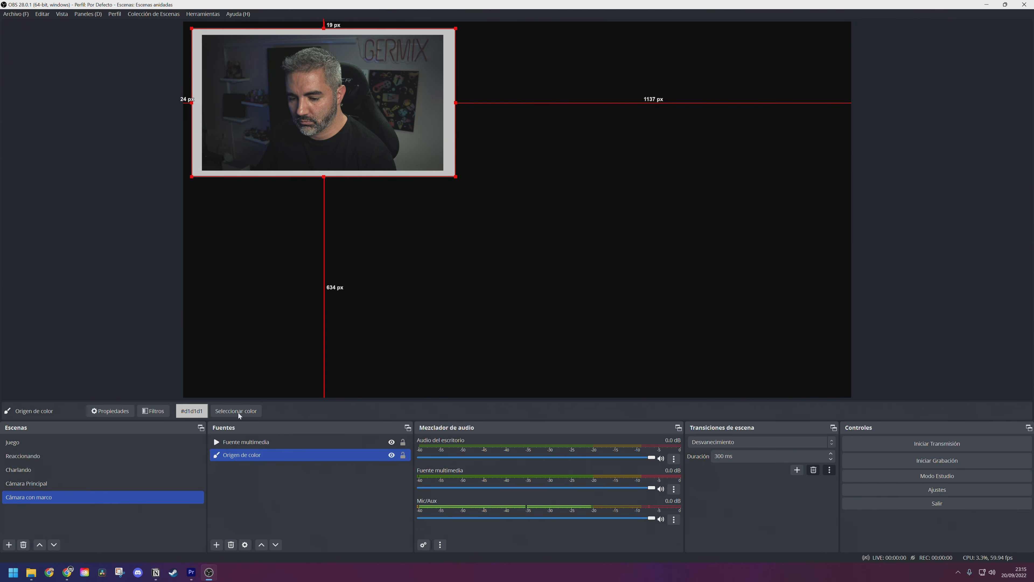
{"action": "left_click", "coordinate": [285, 488]}
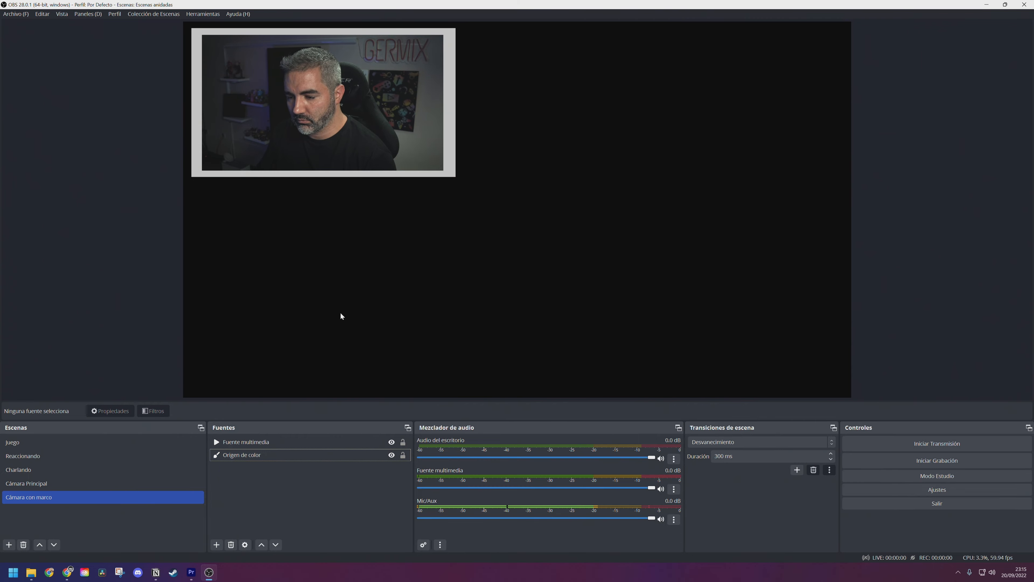
Step: Remove Fuente multimedia from the Juego scene
{"action": "left_click", "coordinate": [26, 442]}
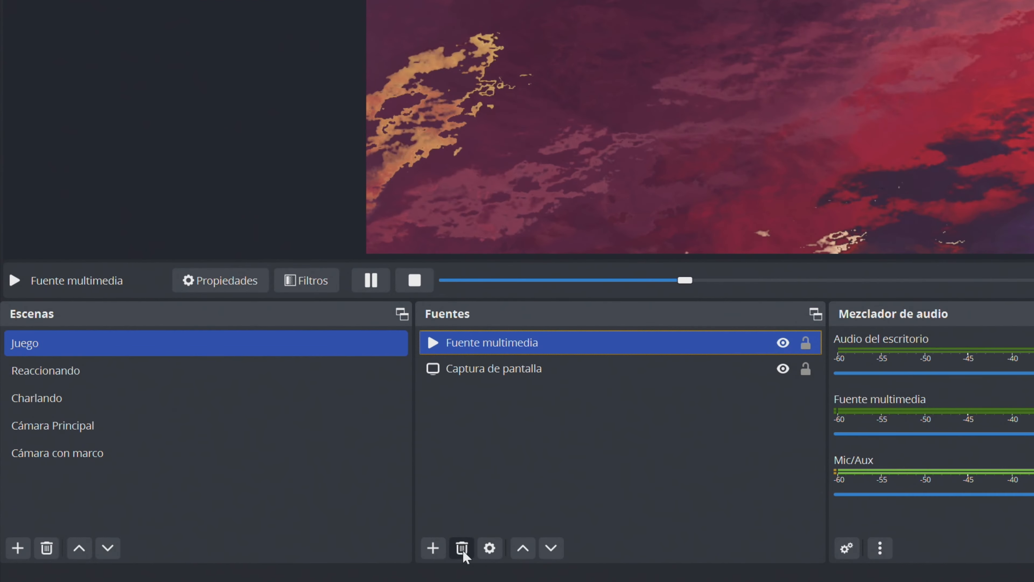
{"action": "left_click", "coordinate": [231, 544]}
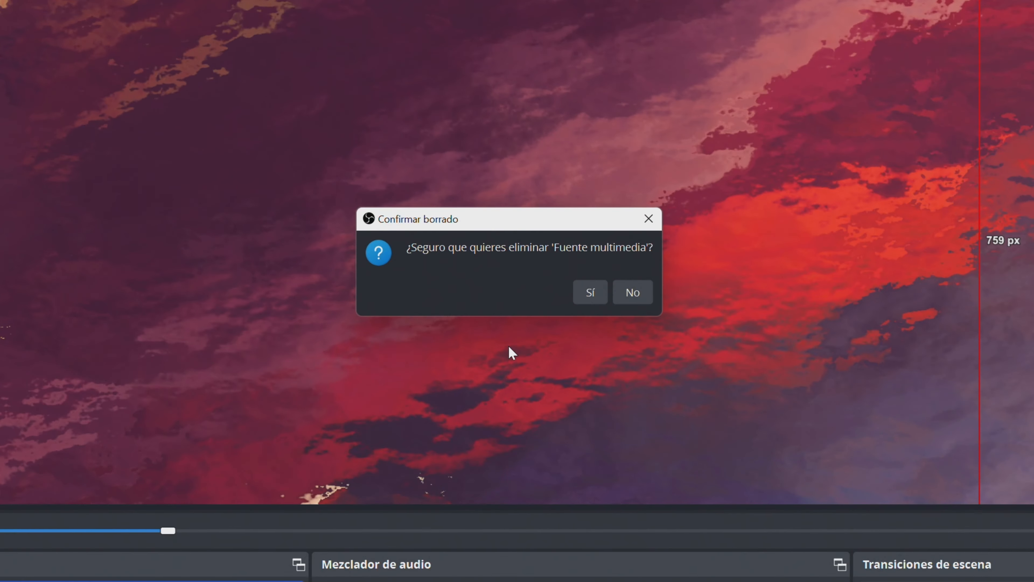
{"action": "left_click", "coordinate": [588, 291]}
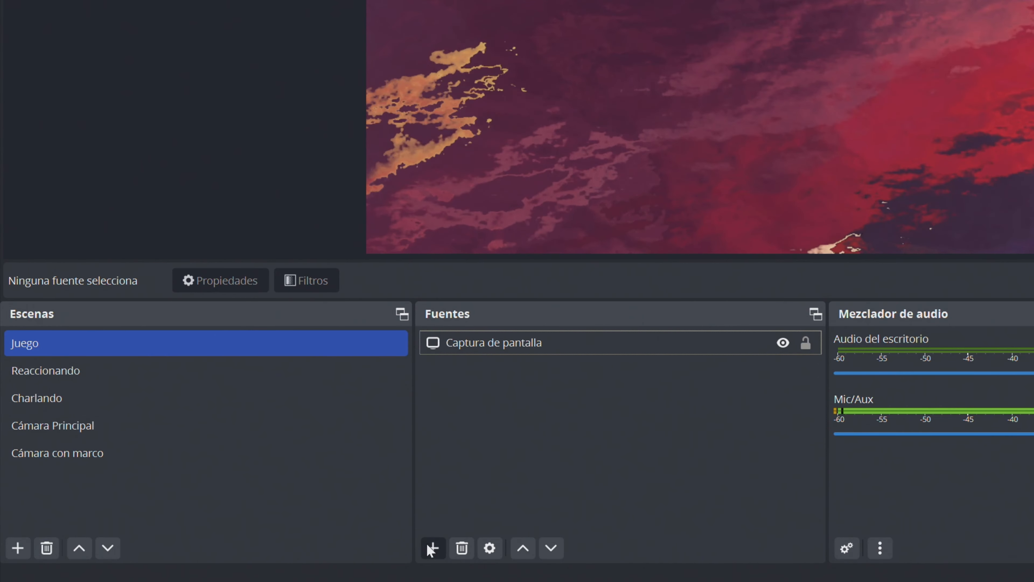
Step: Add the existing Cámara con marco scene to Juego, shrunk and placed near the canvas's lower-right corner, about 727 px below the top edge
{"action": "left_click", "coordinate": [432, 547]}
{"action": "left_click", "coordinate": [469, 308]}
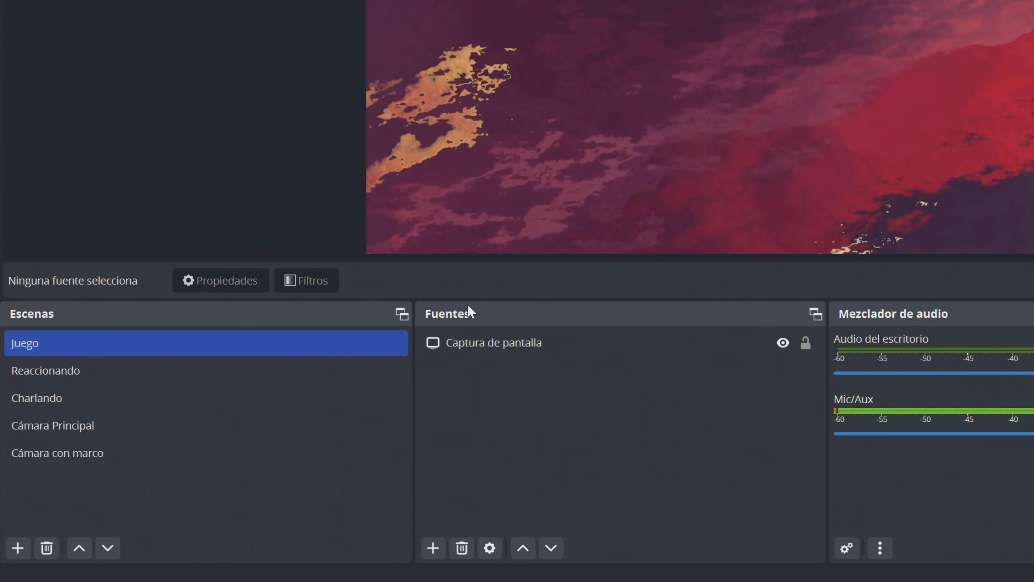
{"action": "left_click", "coordinate": [422, 255]}
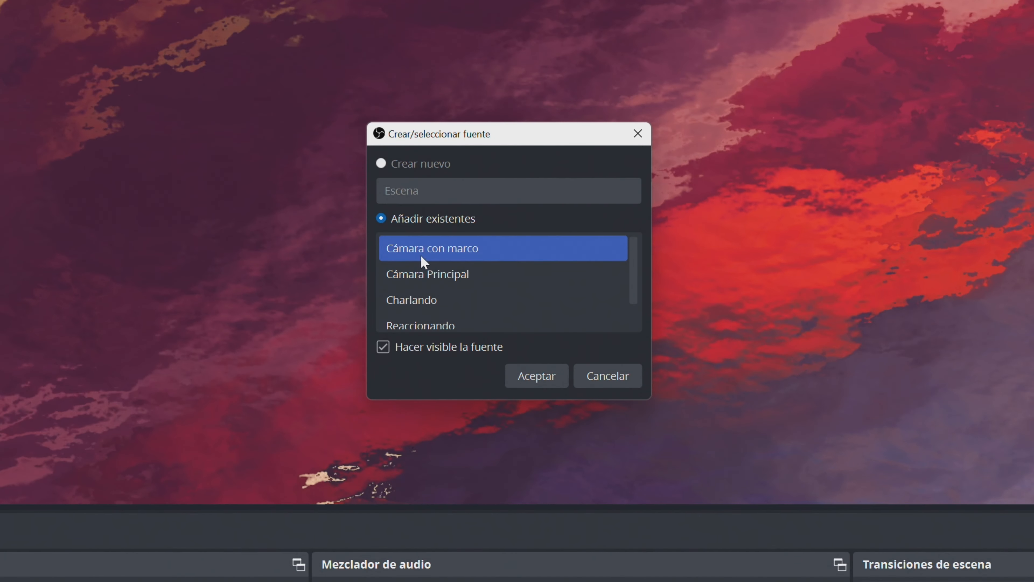
{"action": "left_click", "coordinate": [525, 376]}
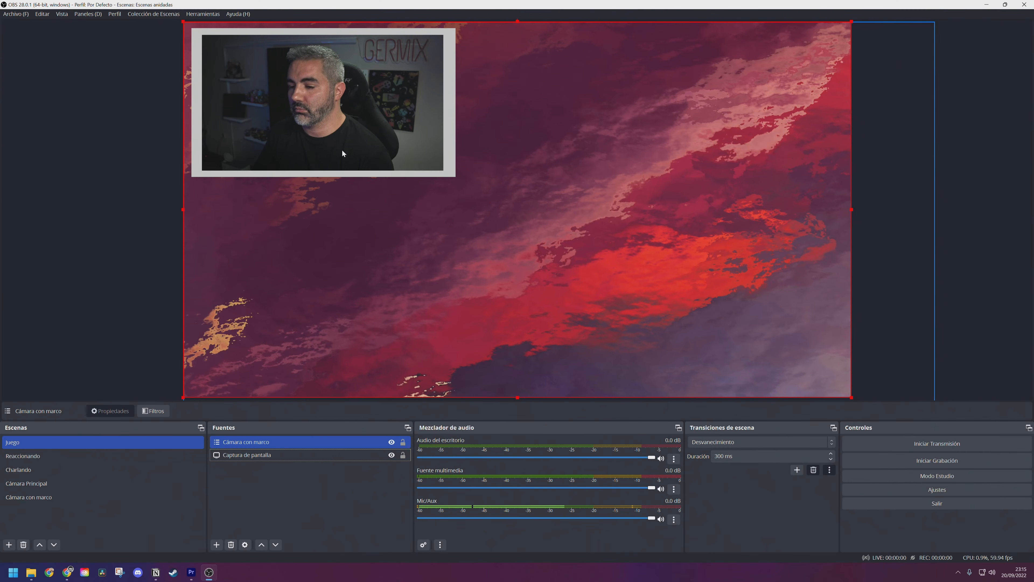
{"action": "left_click_drag", "start_coordinate": [196, 54], "coordinate": [634, 450]}
{"action": "left_click_drag", "start_coordinate": [727, 351], "coordinate": [734, 353]}
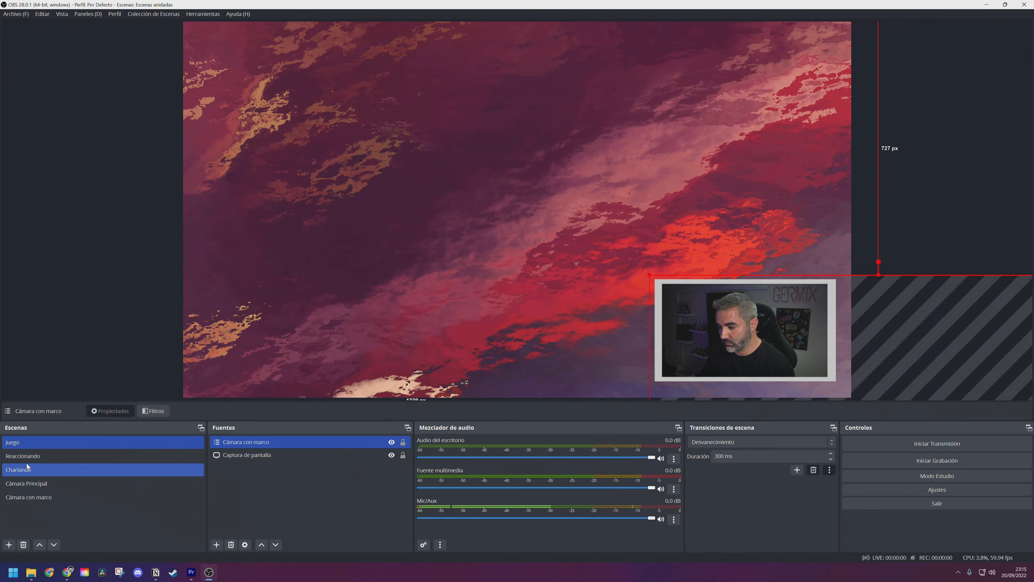
Step: Replace Fuente multimedia in the Reaccionando scene with the existing Cámara con marco scene
{"action": "left_click", "coordinate": [61, 455]}
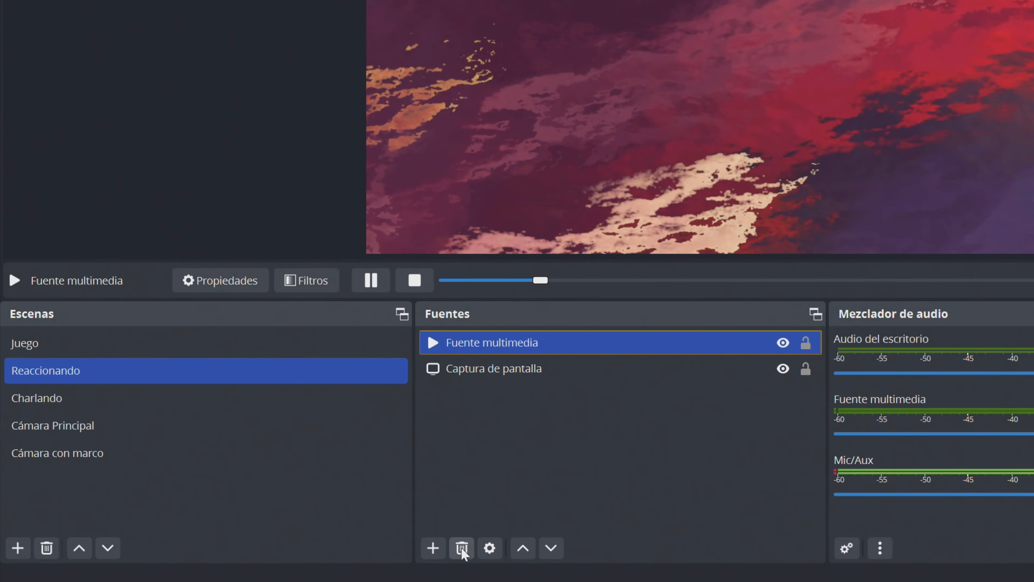
{"action": "left_click", "coordinate": [461, 547]}
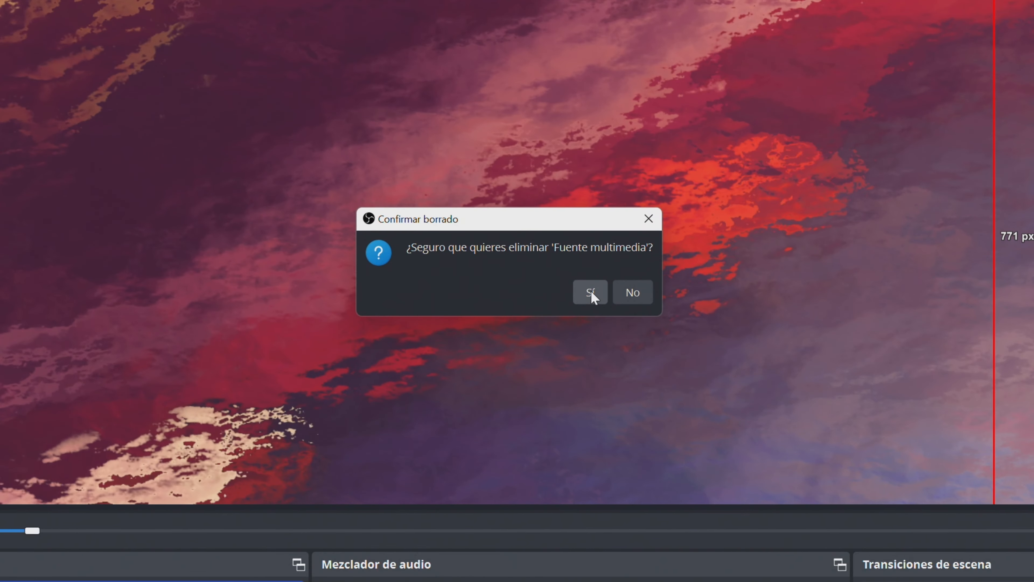
{"action": "left_click", "coordinate": [591, 290]}
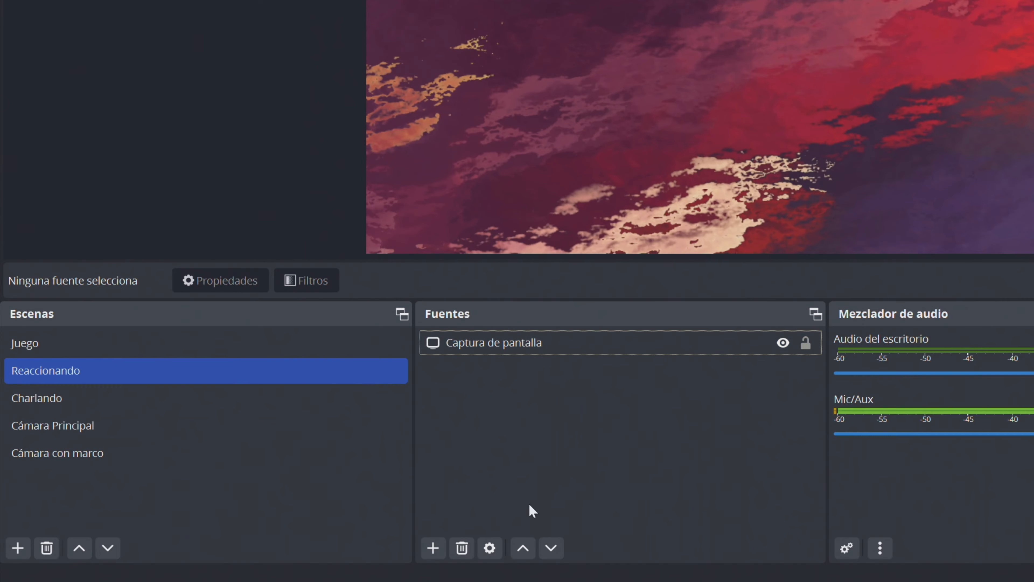
{"action": "left_click", "coordinate": [428, 546]}
{"action": "left_click", "coordinate": [458, 304]}
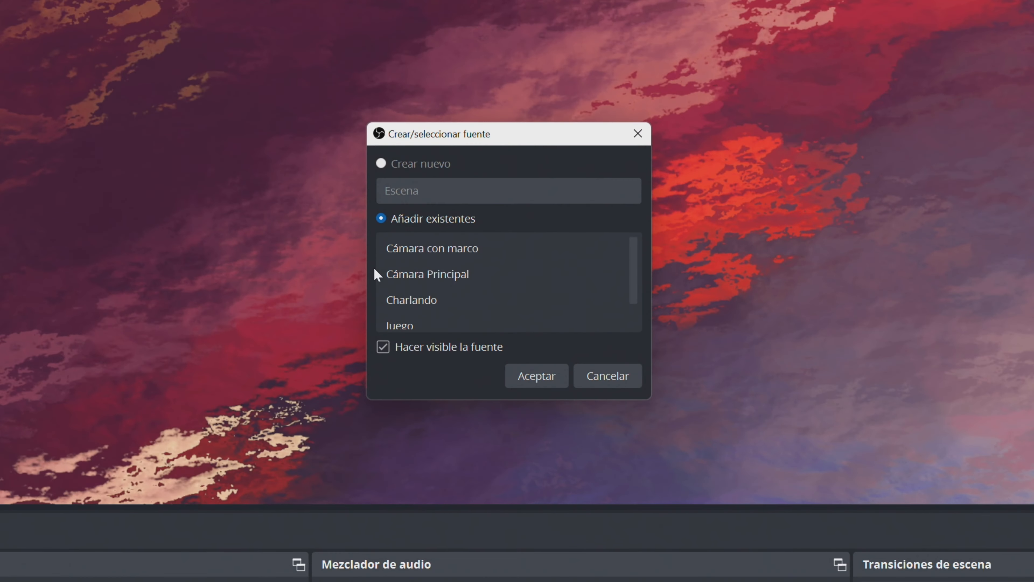
{"action": "left_click", "coordinate": [439, 244]}
{"action": "left_click", "coordinate": [539, 375]}
Step: Shrink Cámara con marco in Reaccionando and place it at the canvas's upper right, about 1247 px from the left edge and 206 px above the bottom
{"action": "left_click_drag", "start_coordinate": [466, 244], "coordinate": [587, 250]}
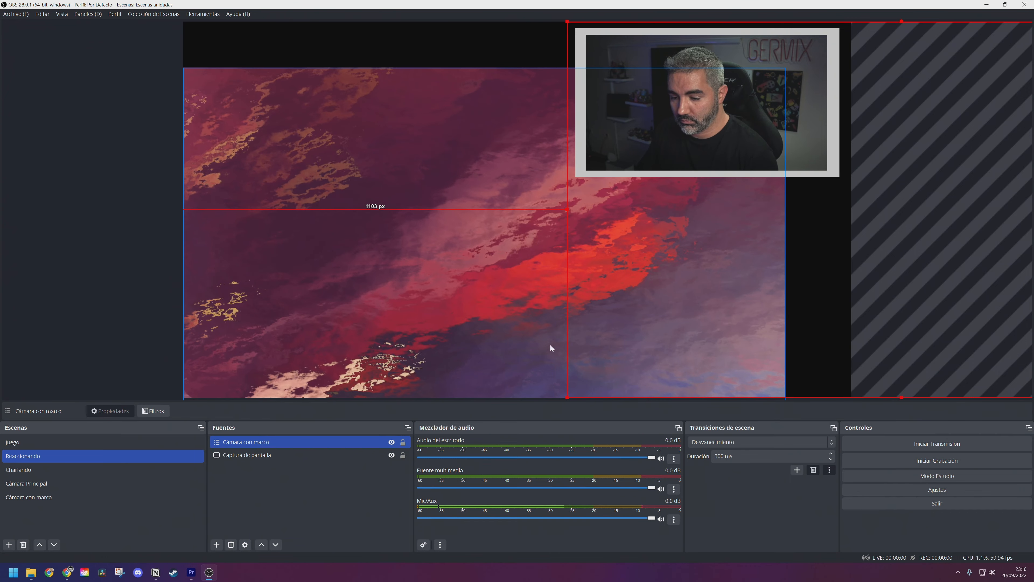
{"action": "left_click_drag", "start_coordinate": [567, 397], "coordinate": [695, 326]}
{"action": "left_click_drag", "start_coordinate": [796, 80], "coordinate": [718, 80]}
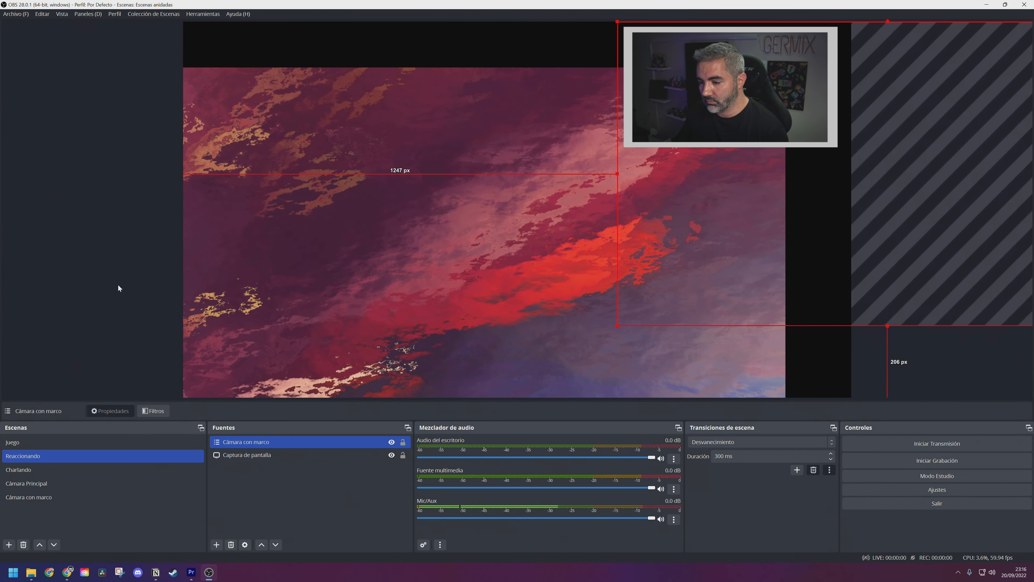
{"action": "left_click", "coordinate": [138, 320]}
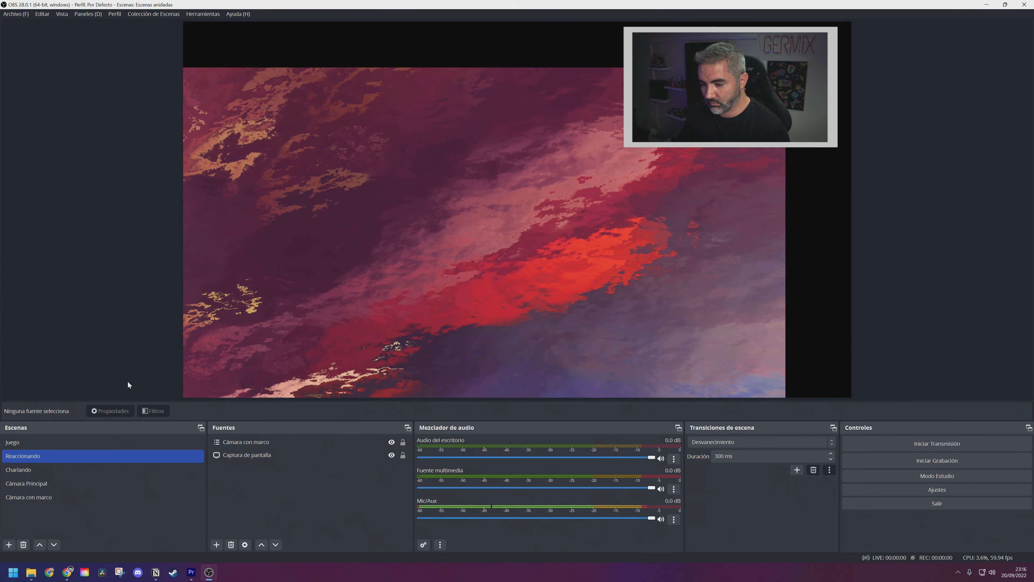
Step: Set the color of Origen de color in Cámara con marco to red #ff0000, and check the frame in Juego and Reaccionando
{"action": "left_click", "coordinate": [32, 497]}
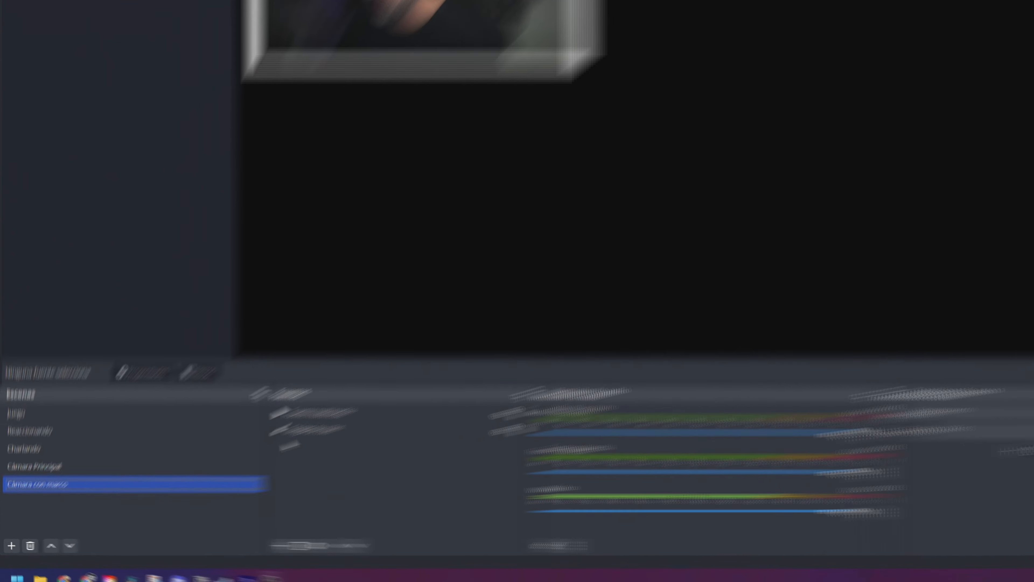
{"action": "left_click", "coordinate": [242, 455]}
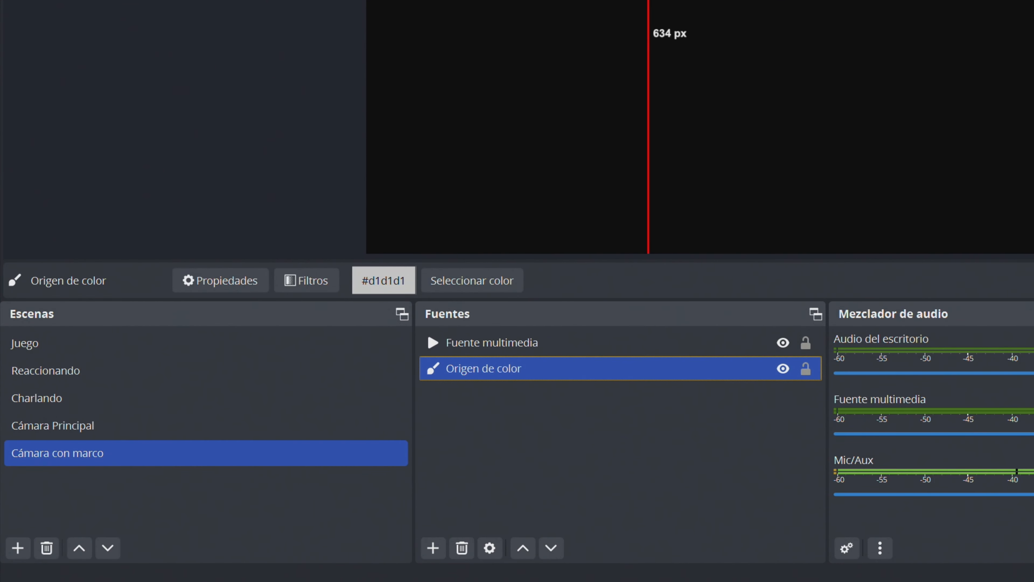
{"action": "double_click", "coordinate": [499, 377]}
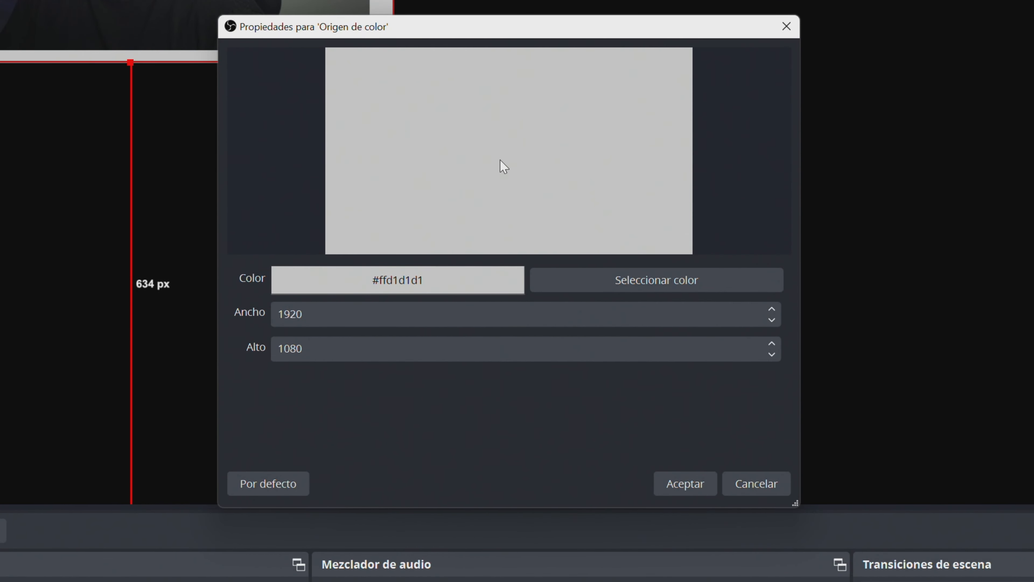
{"action": "left_click", "coordinate": [626, 283]}
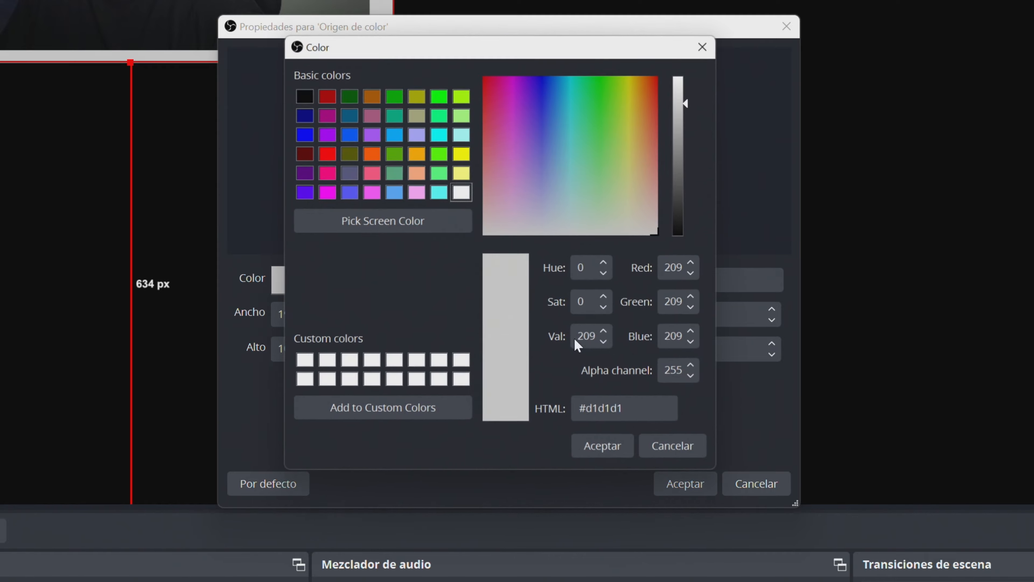
{"action": "left_click", "coordinate": [326, 153]}
{"action": "left_click", "coordinate": [611, 452]}
{"action": "left_click", "coordinate": [676, 484]}
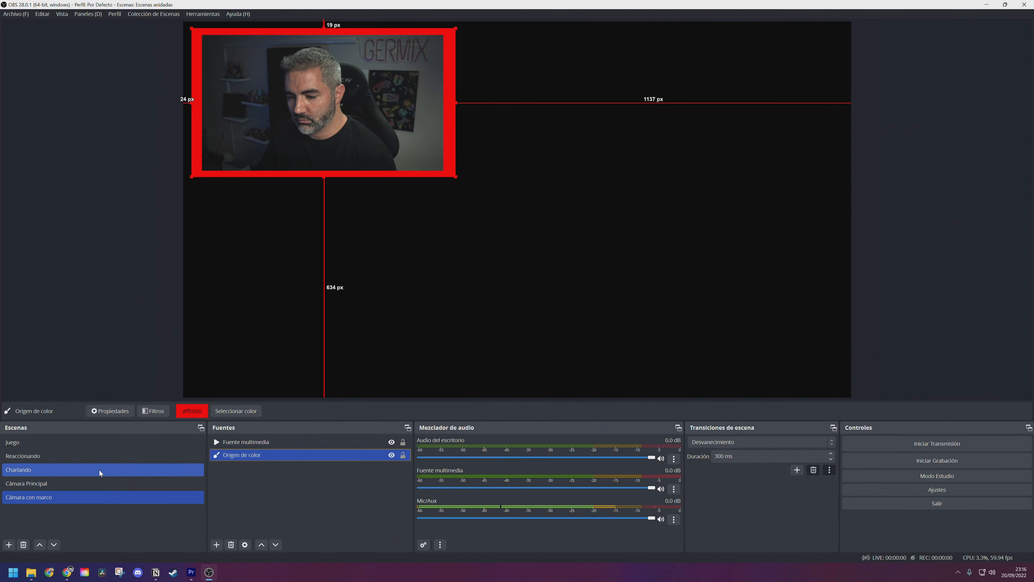
{"action": "left_click", "coordinate": [30, 443]}
{"action": "left_click", "coordinate": [33, 456]}
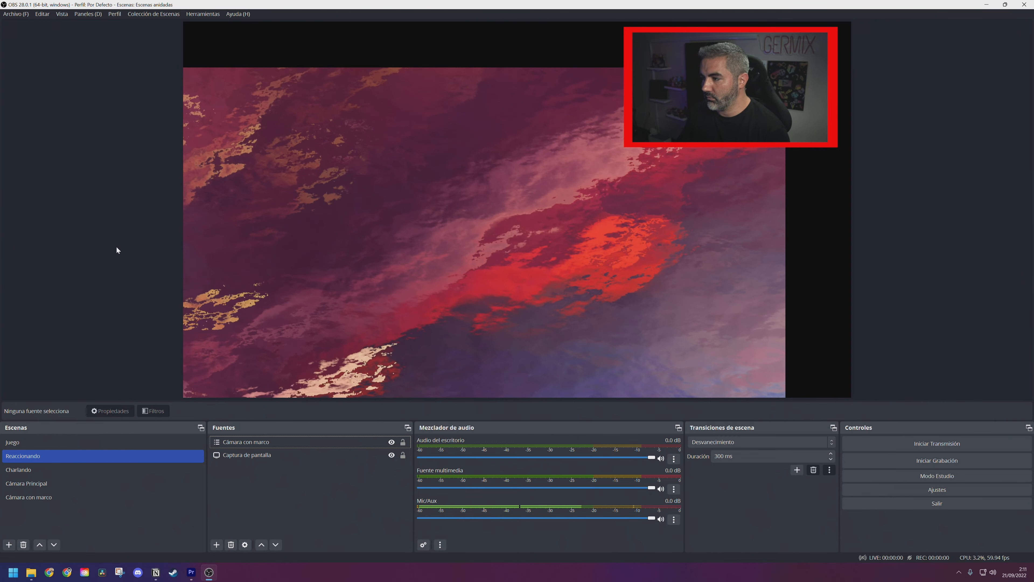
Step: Add a new Texto (GDI+) source with its default name and the text Hola to Cámara con marco
{"action": "left_click", "coordinate": [131, 500]}
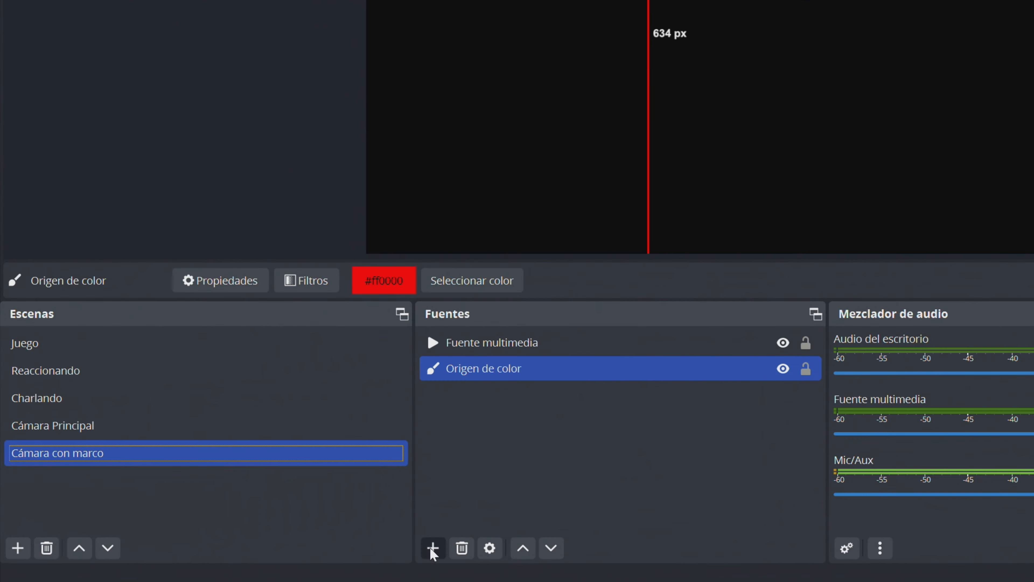
{"action": "left_click", "coordinate": [216, 544]}
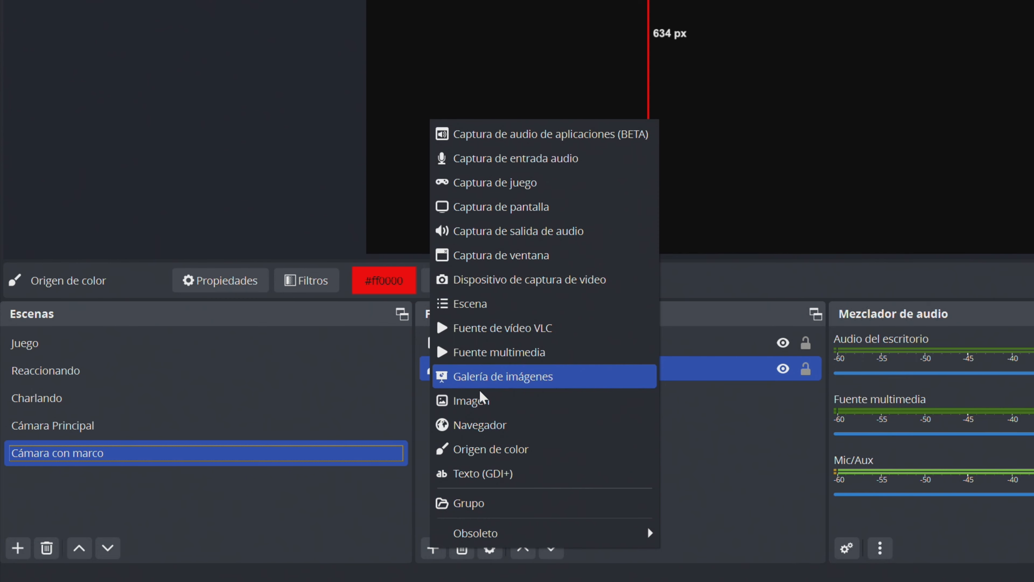
{"action": "left_click", "coordinate": [448, 474]}
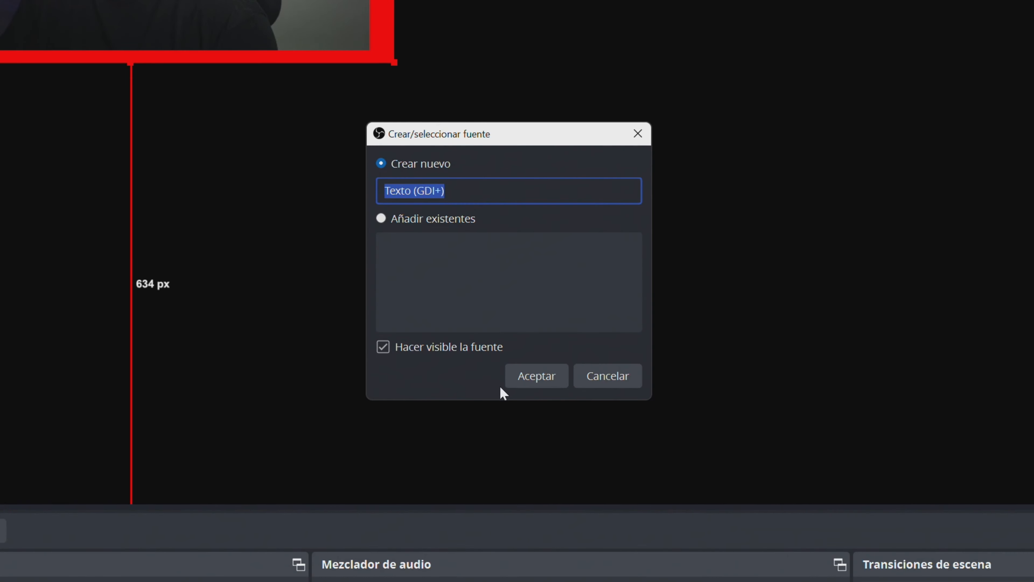
{"action": "left_click", "coordinate": [537, 376]}
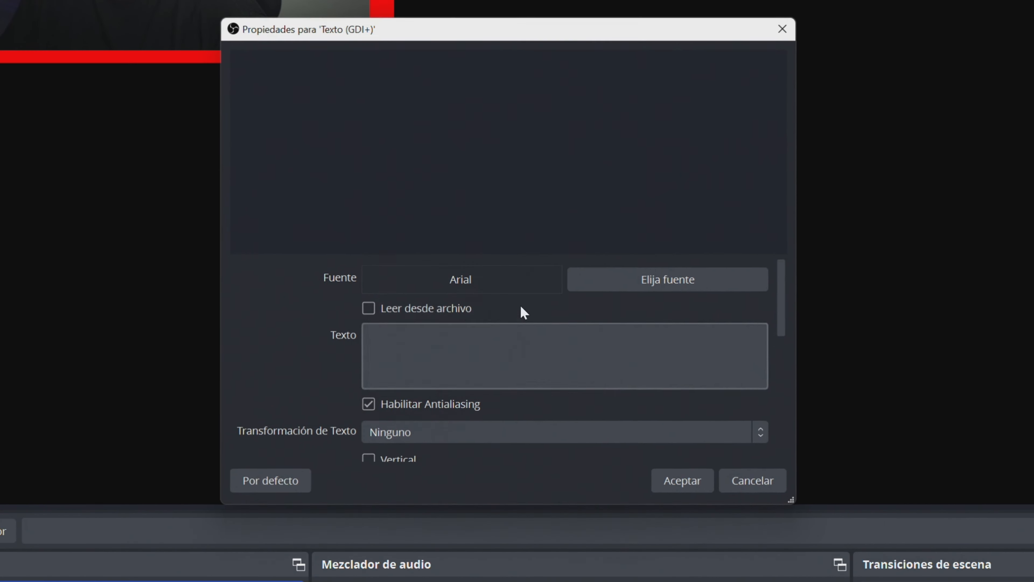
{"action": "left_click", "coordinate": [422, 353]}
{"action": "type", "text": "Hola"}
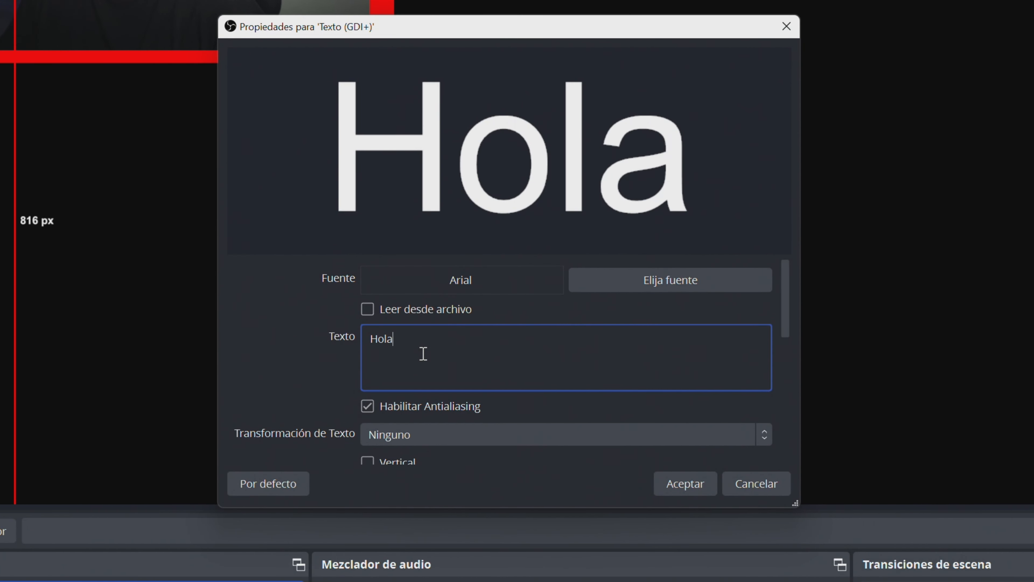
{"action": "left_click", "coordinate": [692, 489]}
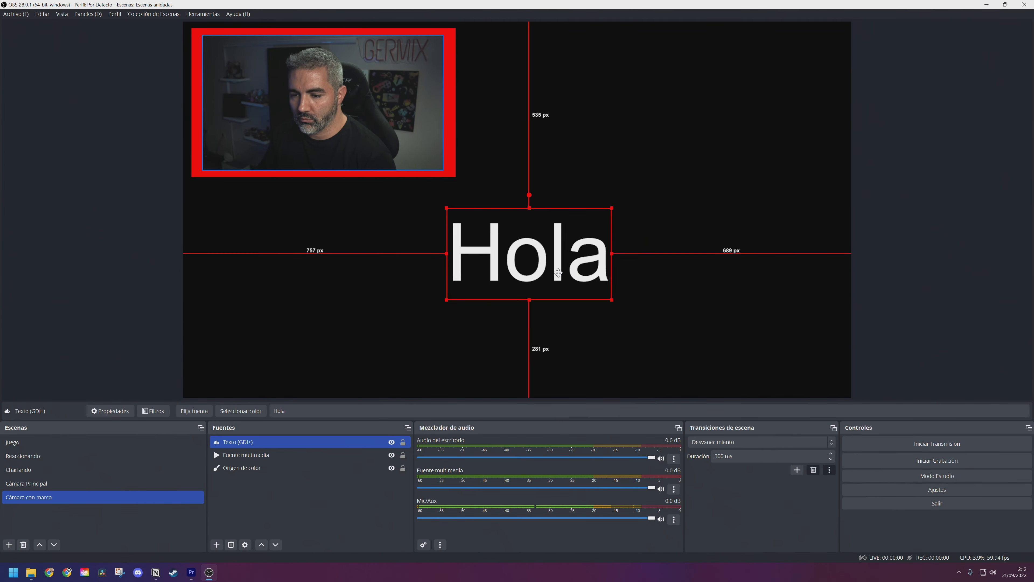
Step: Place the Hola text just below the red frame, about 169 px from the canvas's left edge, and check it in Juego and Reaccionando
{"action": "left_click_drag", "start_coordinate": [533, 271], "coordinate": [331, 235]}
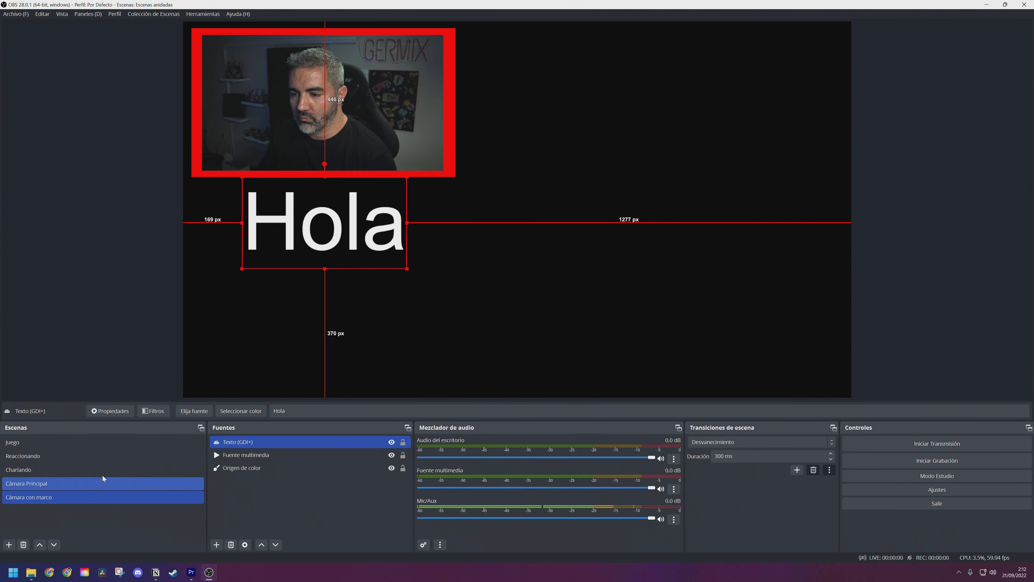
{"action": "left_click", "coordinate": [66, 443]}
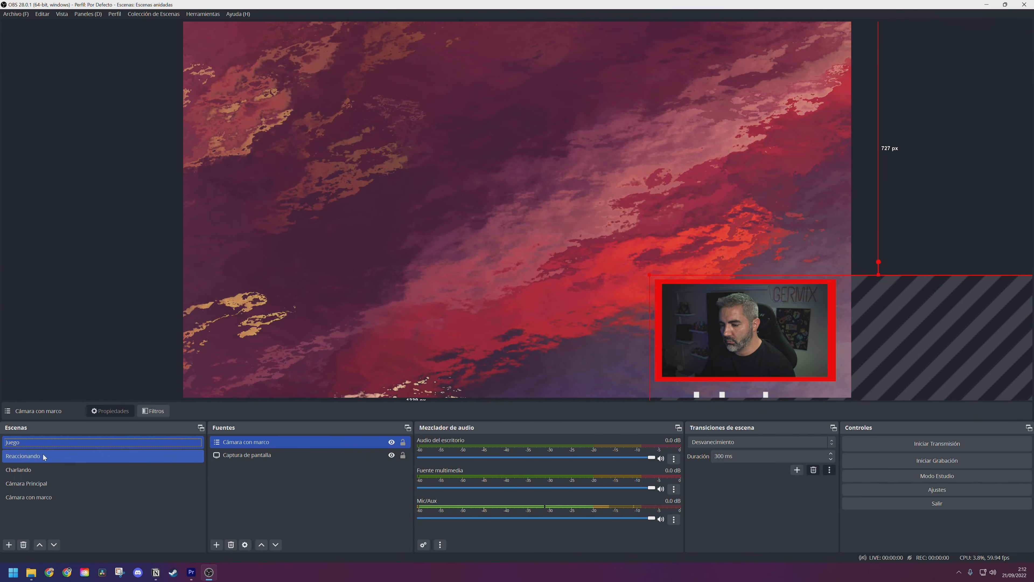
{"action": "left_click", "coordinate": [30, 458]}
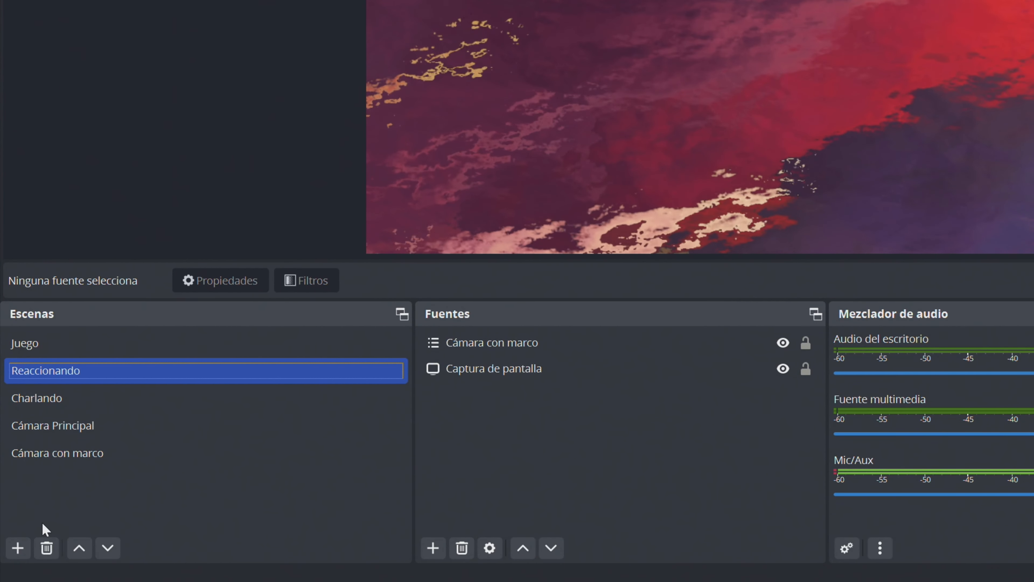
Step: Create a separator scene named ===== FUENTES DE VIDEO ===== and place it directly above Cámara Principal in the scene order
{"action": "left_click", "coordinate": [18, 548]}
{"action": "type", "text": "====="}
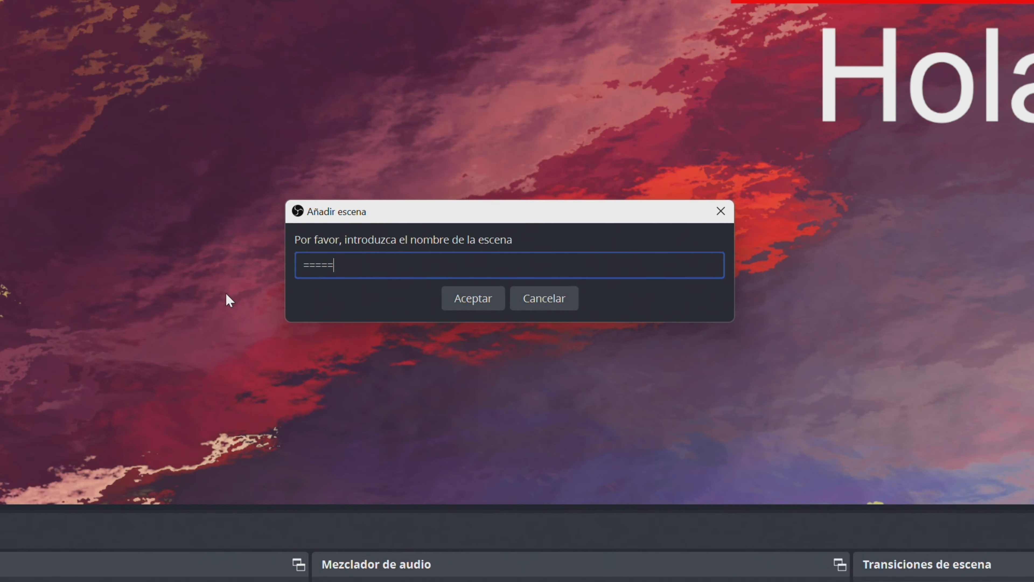
{"action": "type", "text": " FUENTES "}
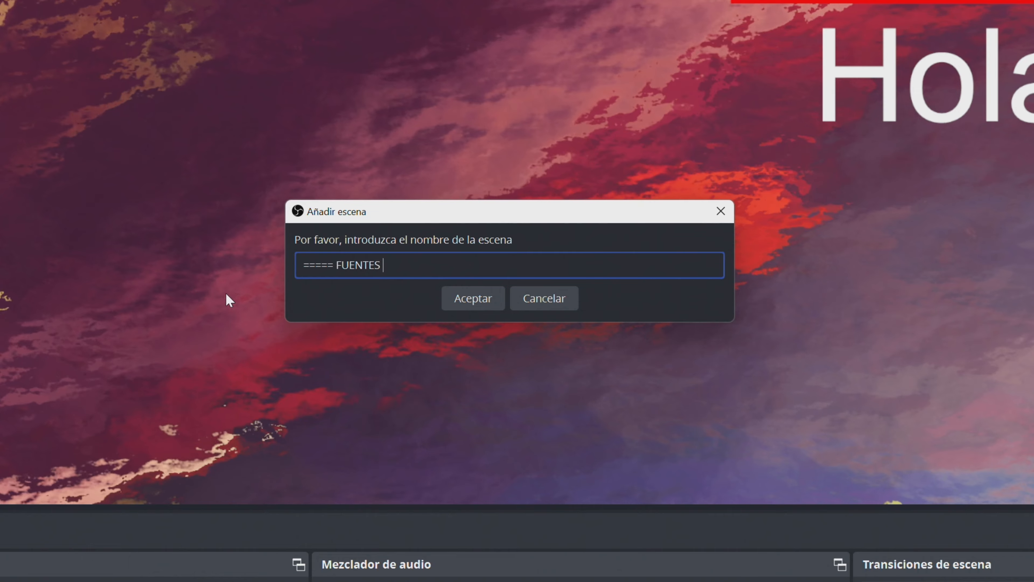
{"action": "type", "text": "DE VIDEO ====="}
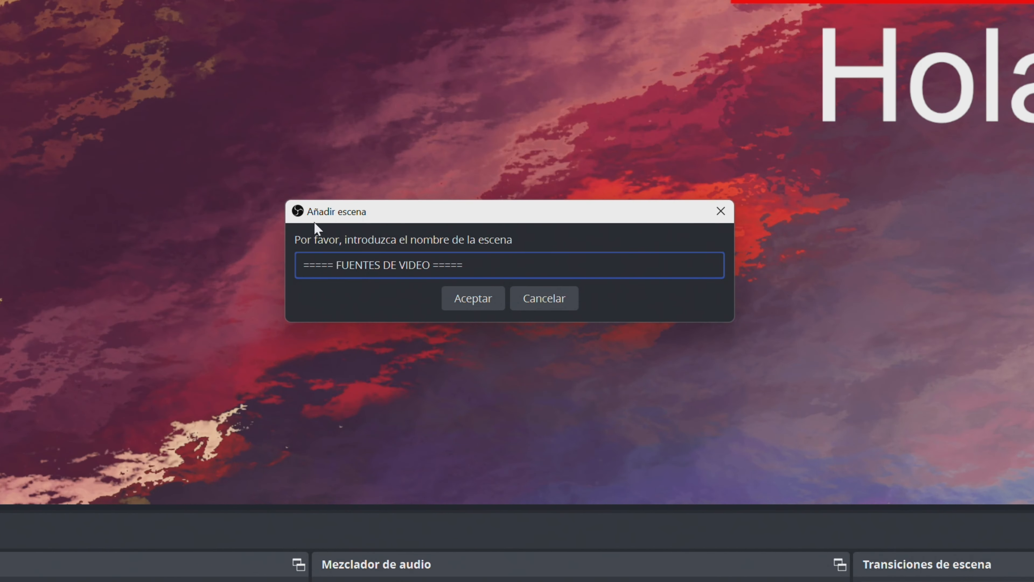
{"action": "left_click", "coordinate": [459, 300]}
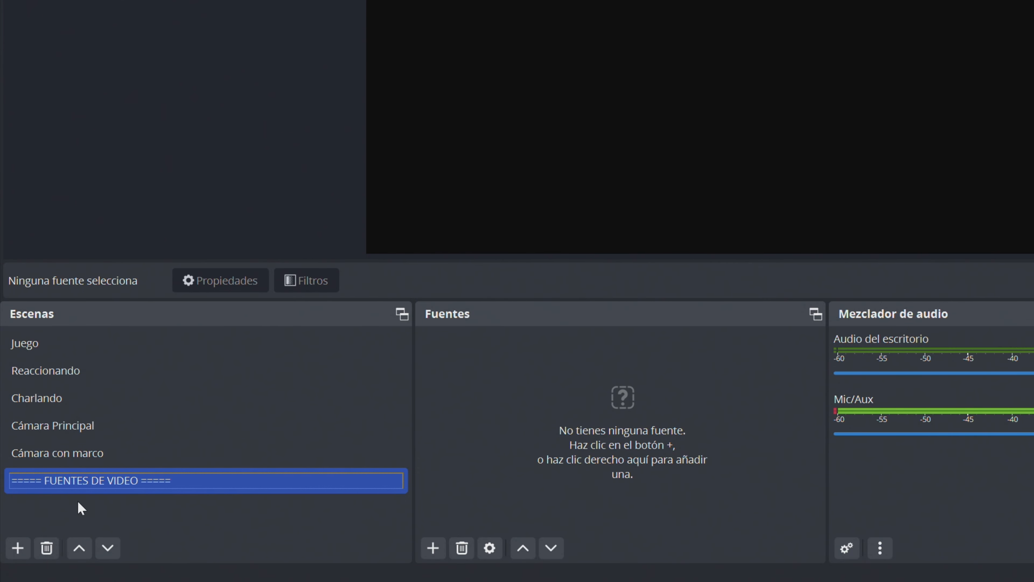
{"action": "left_click_drag", "start_coordinate": [71, 487], "coordinate": [61, 440]}
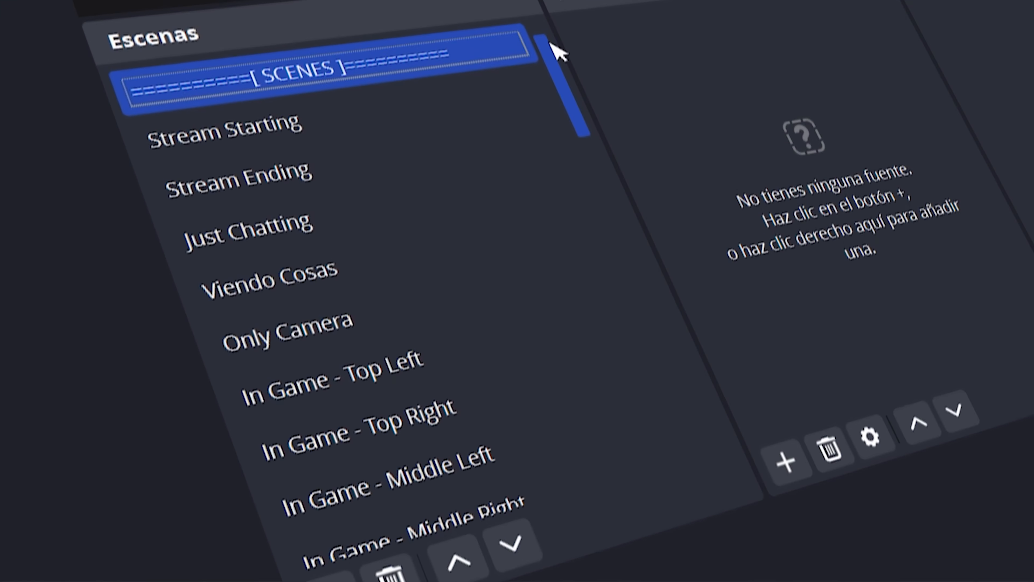
{"action": "left_click_drag", "start_coordinate": [555, 41], "coordinate": [694, 343]}
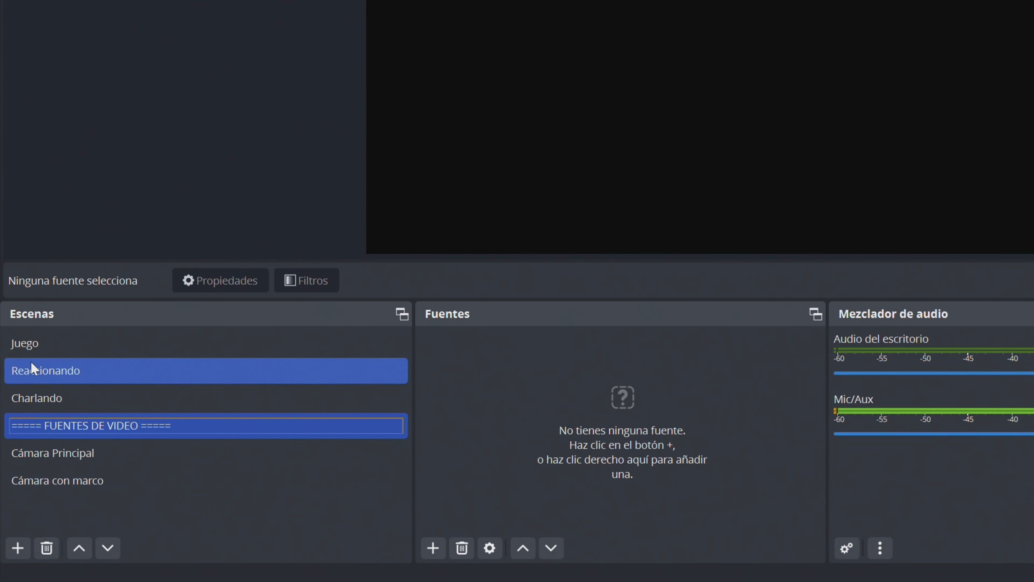
Step: Rename the Juego scene as [SC] Juego
{"action": "left_click", "coordinate": [26, 344]}
{"action": "right_click", "coordinate": [27, 346]}
{"action": "left_click", "coordinate": [72, 87]}
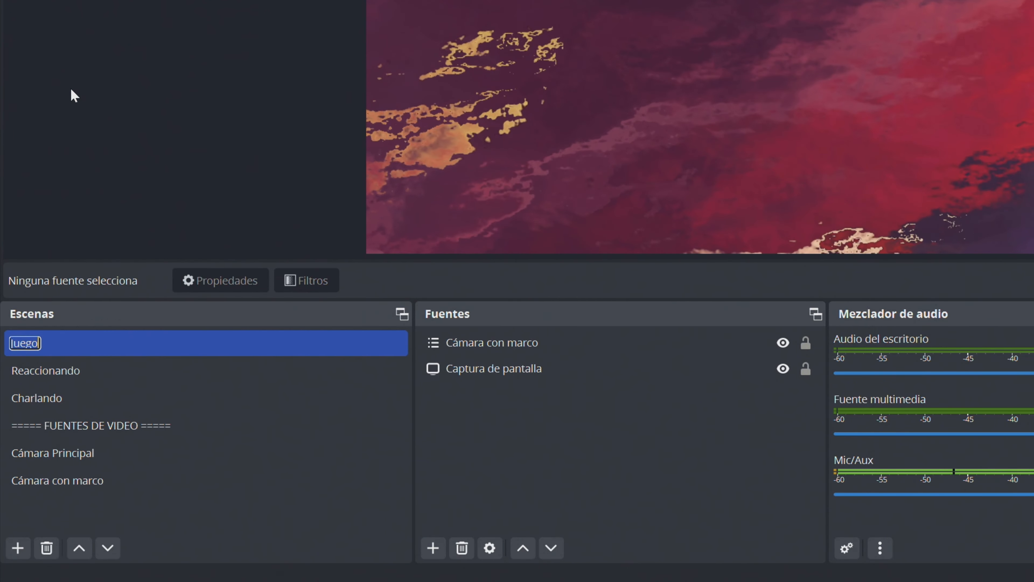
{"action": "type", "text": "[SC]"}
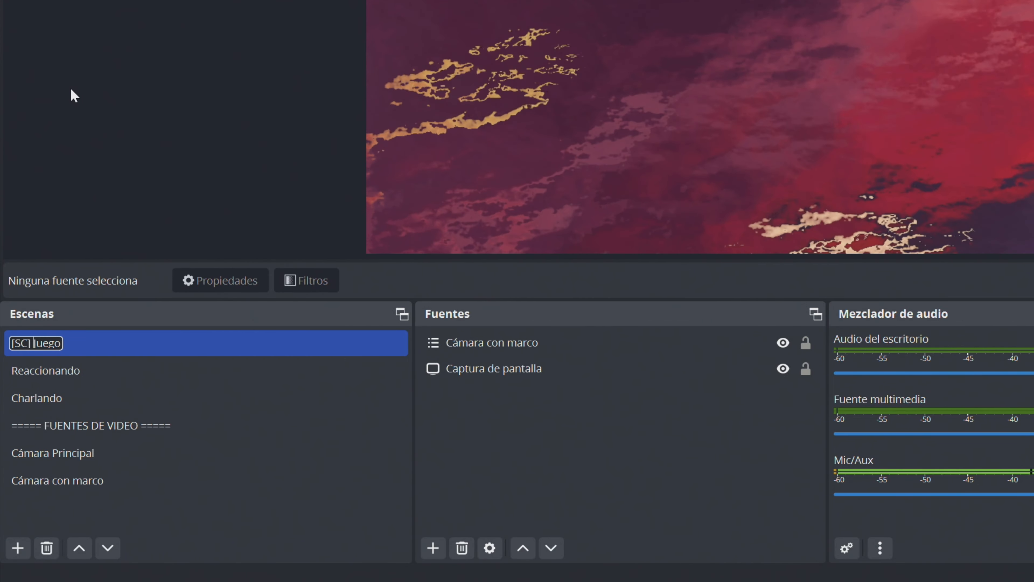
{"action": "key", "text": "Return"}
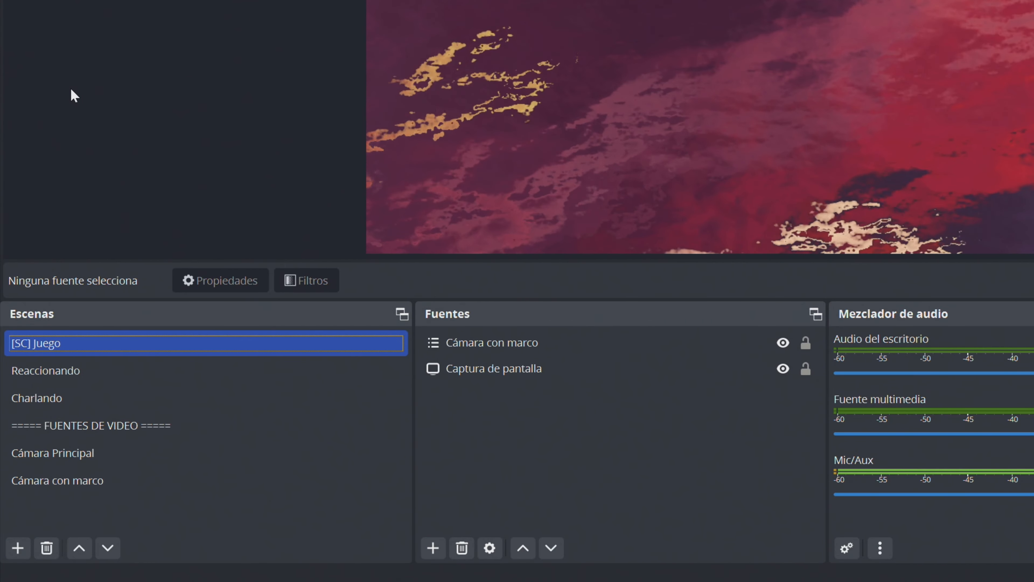
Step: Add the [SC] prefix to the Reaccionando and Charlando scenes, naming them [SC] Reaccionando and [SC] Charlando
{"action": "right_click", "coordinate": [62, 374]}
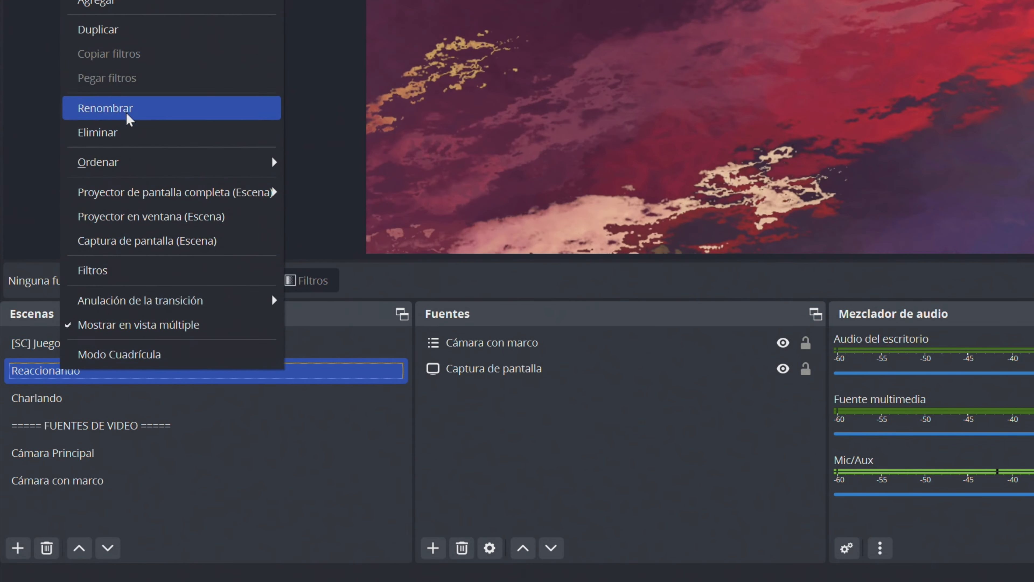
{"action": "left_click", "coordinate": [109, 114]}
{"action": "type", "text": "[SC]"}
{"action": "left_click", "coordinate": [28, 397]}
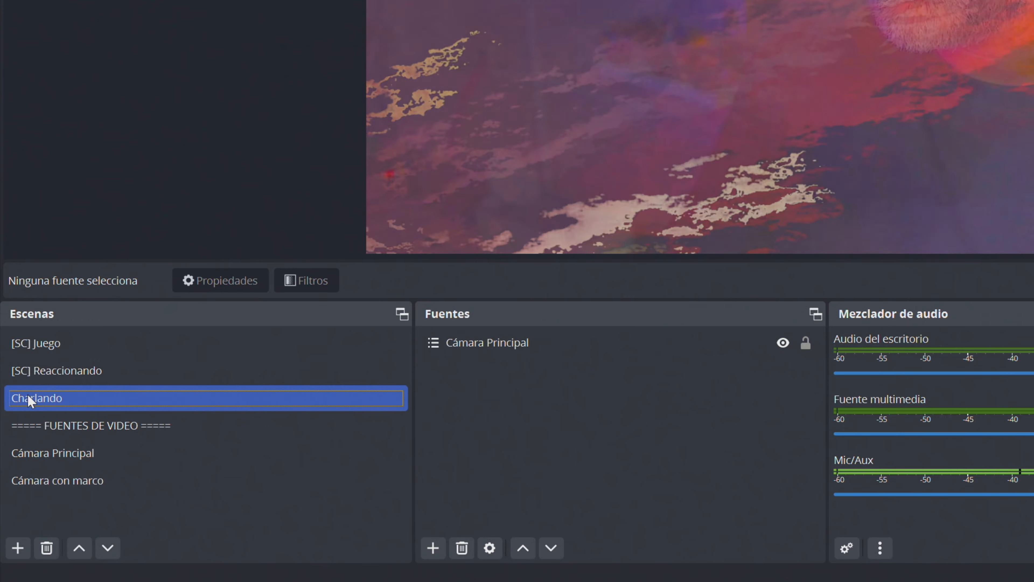
{"action": "right_click", "coordinate": [28, 398]}
{"action": "left_click", "coordinate": [68, 132]}
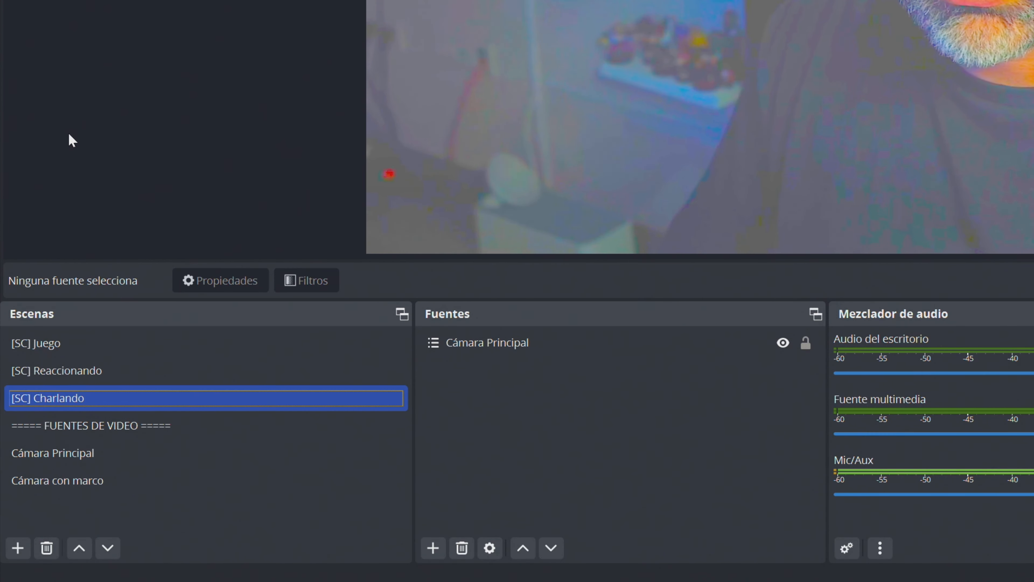
Step: Rename the two camera scenes as [FV] Cámara Principal and [FV] Cámara con marco
{"action": "left_click", "coordinate": [18, 454]}
{"action": "right_click", "coordinate": [19, 454]}
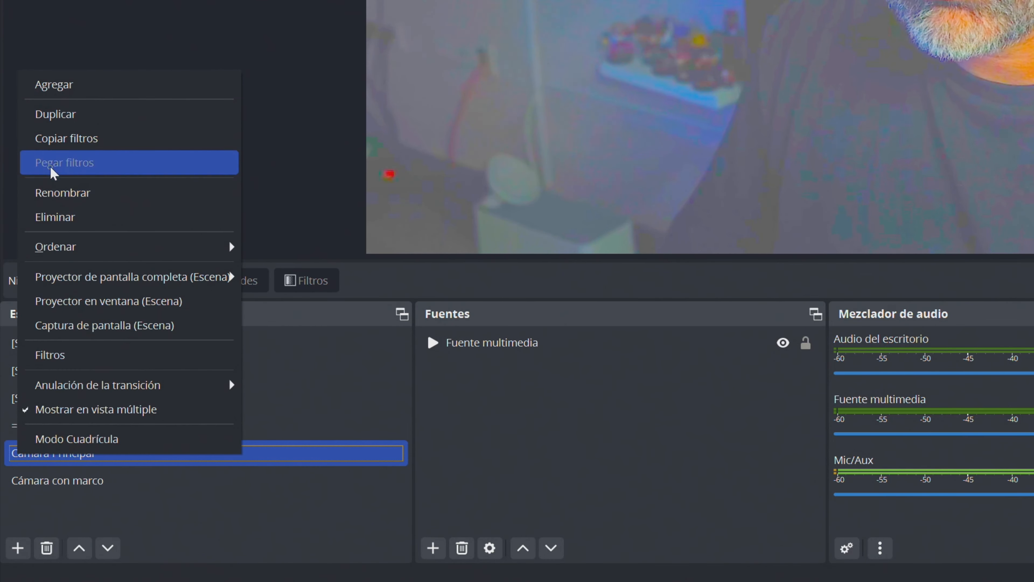
{"action": "left_click", "coordinate": [69, 193]}
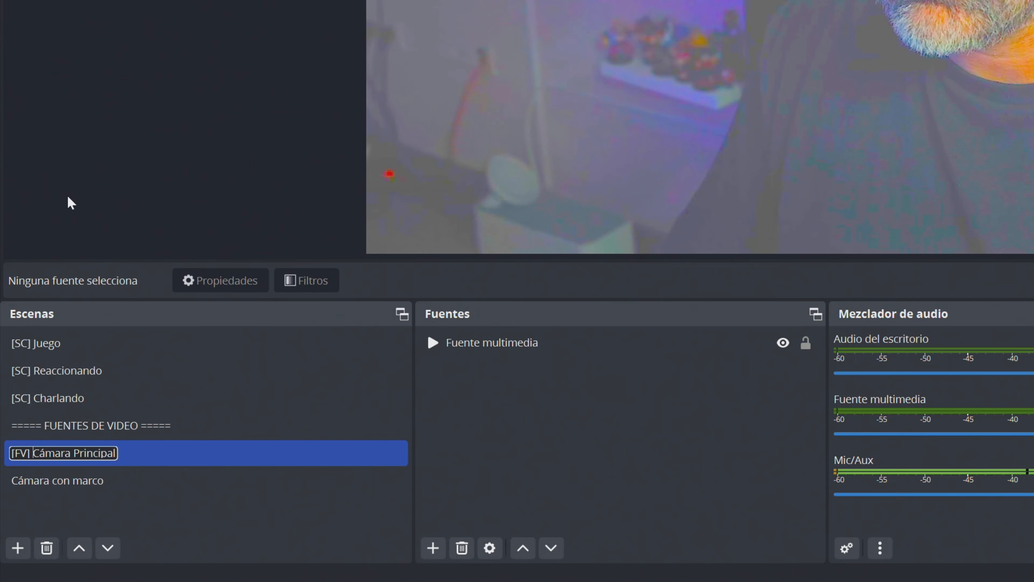
{"action": "left_click", "coordinate": [32, 476]}
{"action": "right_click", "coordinate": [32, 476]}
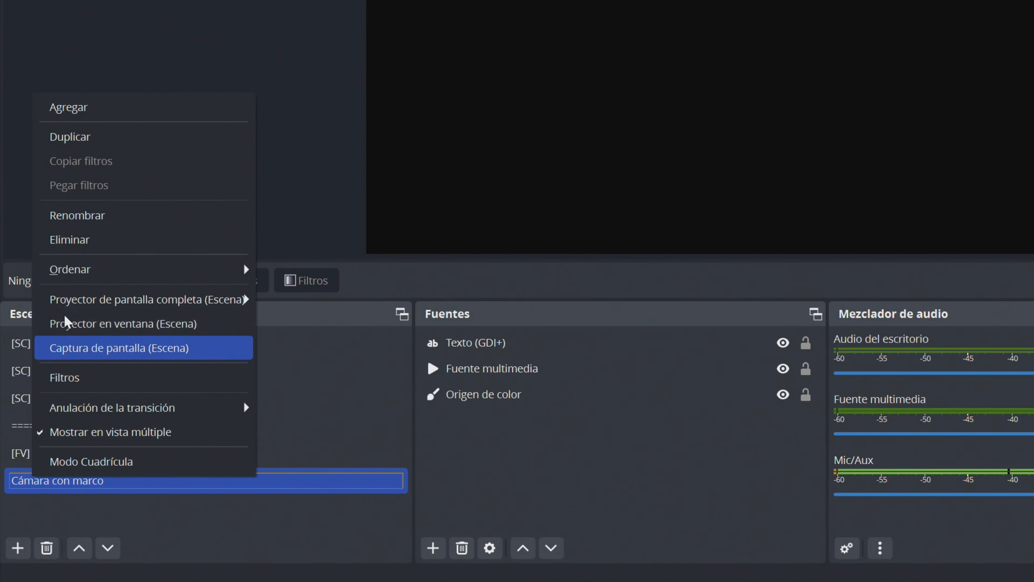
{"action": "left_click", "coordinate": [96, 223]}
{"action": "type", "text": "[FV]"}
{"action": "key", "text": "Return"}
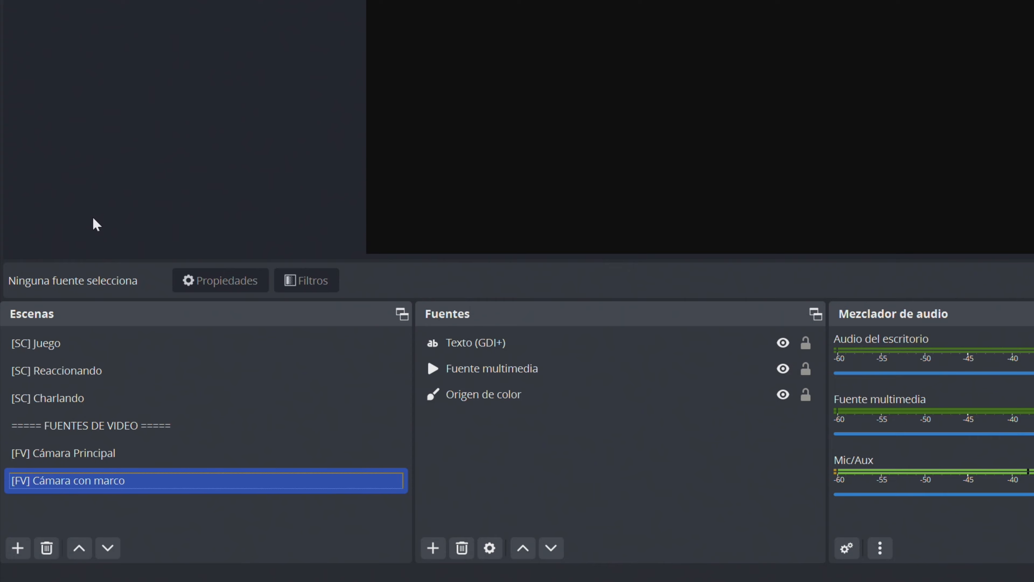
Step: Review the prefixed scenes offered as existing Escena sources for [SC] Charlando, without adding any
{"action": "left_click", "coordinate": [69, 398]}
{"action": "left_click", "coordinate": [432, 547]}
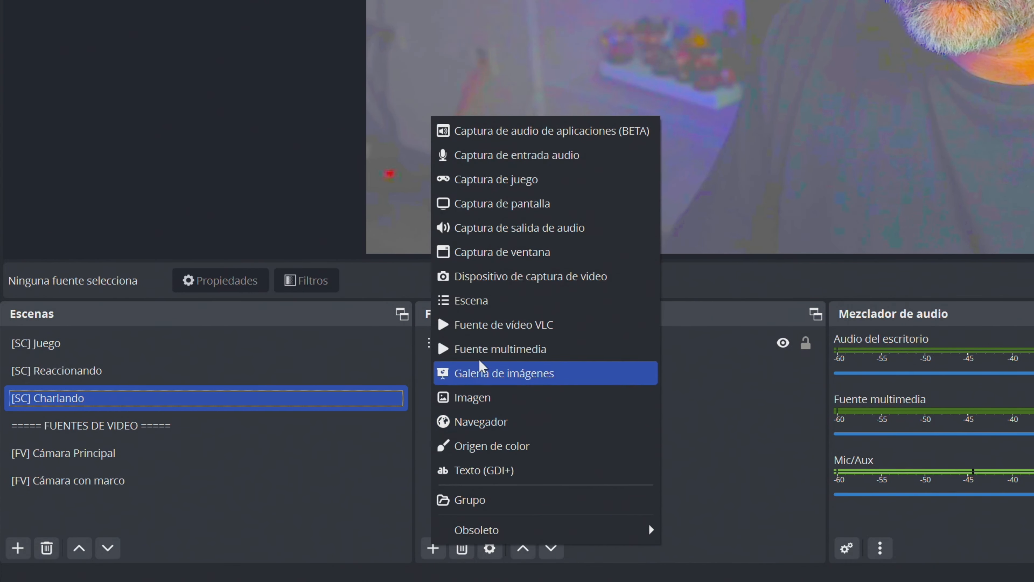
{"action": "left_click", "coordinate": [483, 300]}
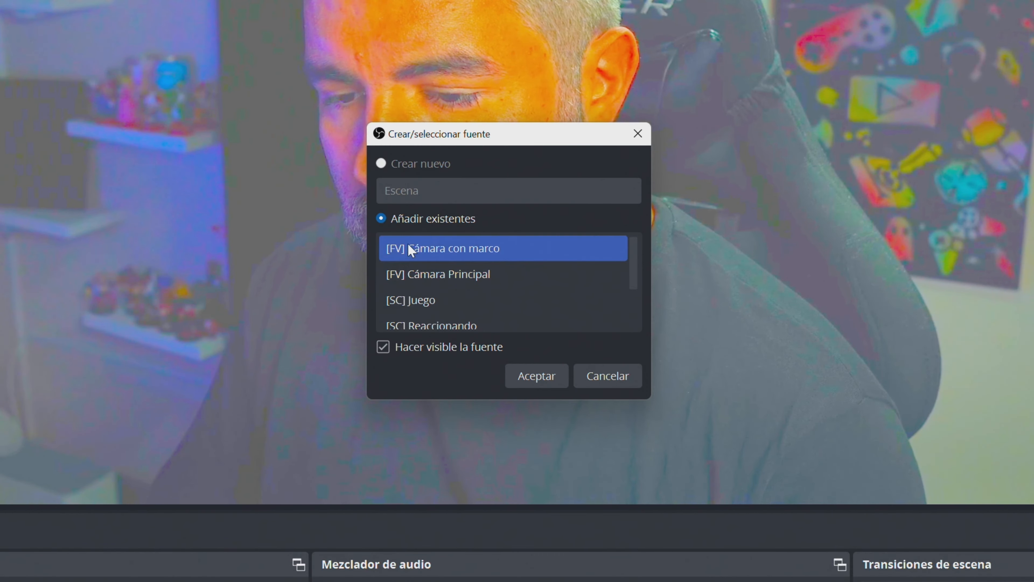
{"action": "left_click", "coordinate": [411, 300]}
{"action": "left_click", "coordinate": [407, 318]}
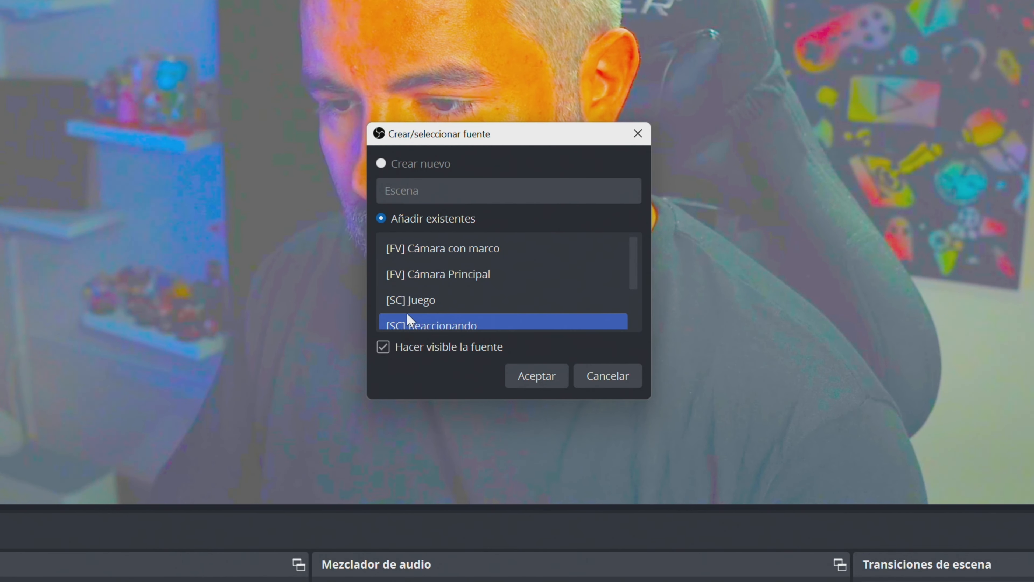
{"action": "left_click", "coordinate": [434, 273]}
{"action": "left_click", "coordinate": [430, 301]}
{"action": "scroll", "coordinate": [429, 306], "scroll_direction": "down", "scroll_amount": 1}
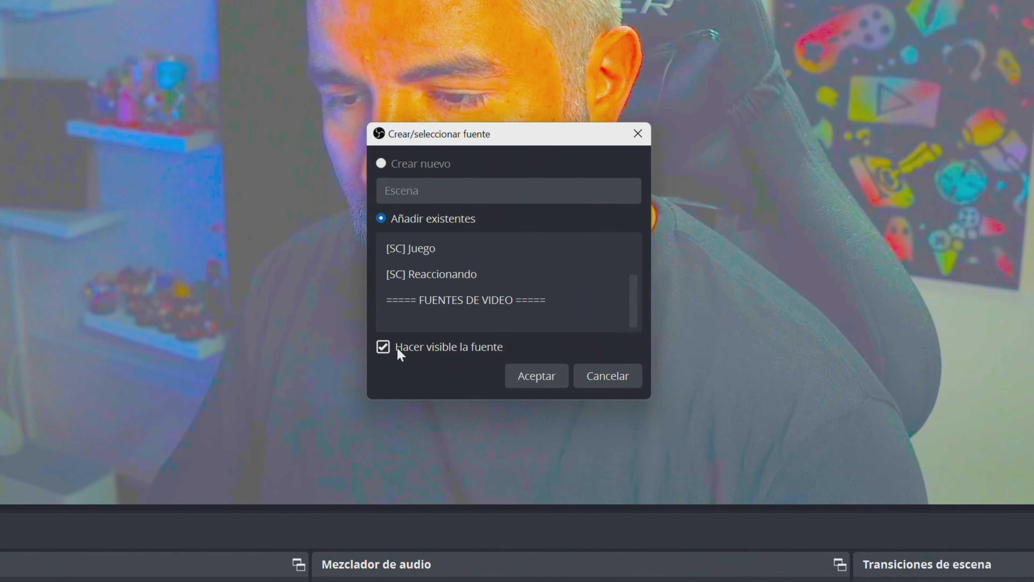
{"action": "left_click", "coordinate": [611, 379]}
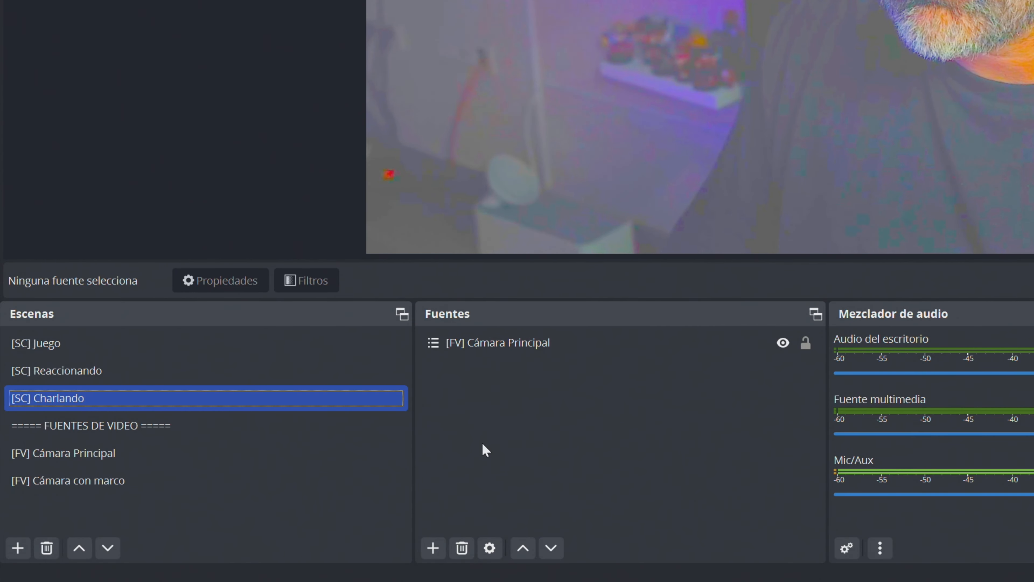
Step: In [SC] Reaccionando, set the source color of [FV] Cámara con marco to teal and of Captura de pantalla to red
{"action": "left_click", "coordinate": [231, 366]}
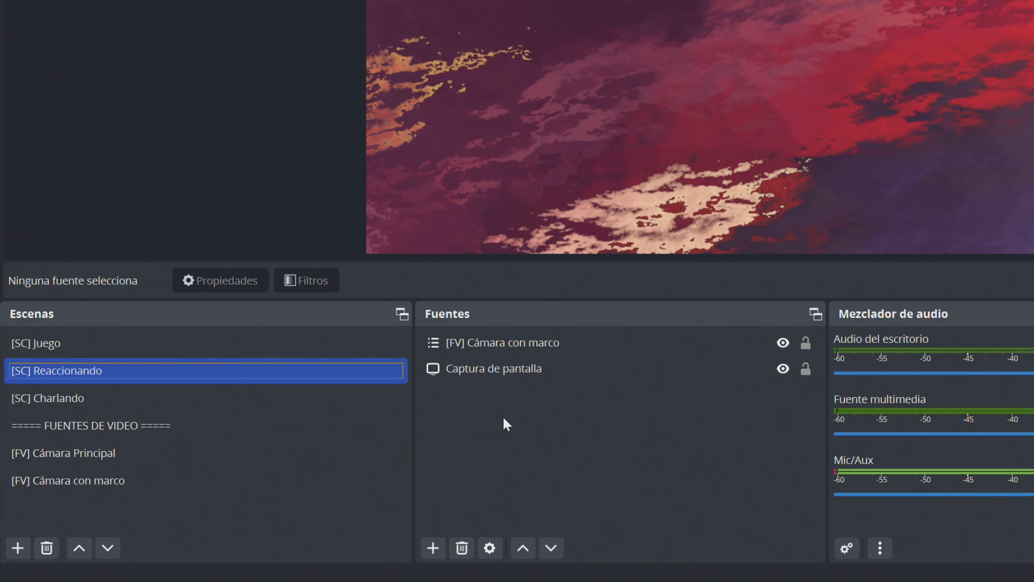
{"action": "left_click", "coordinate": [492, 347]}
{"action": "right_click", "coordinate": [494, 347]}
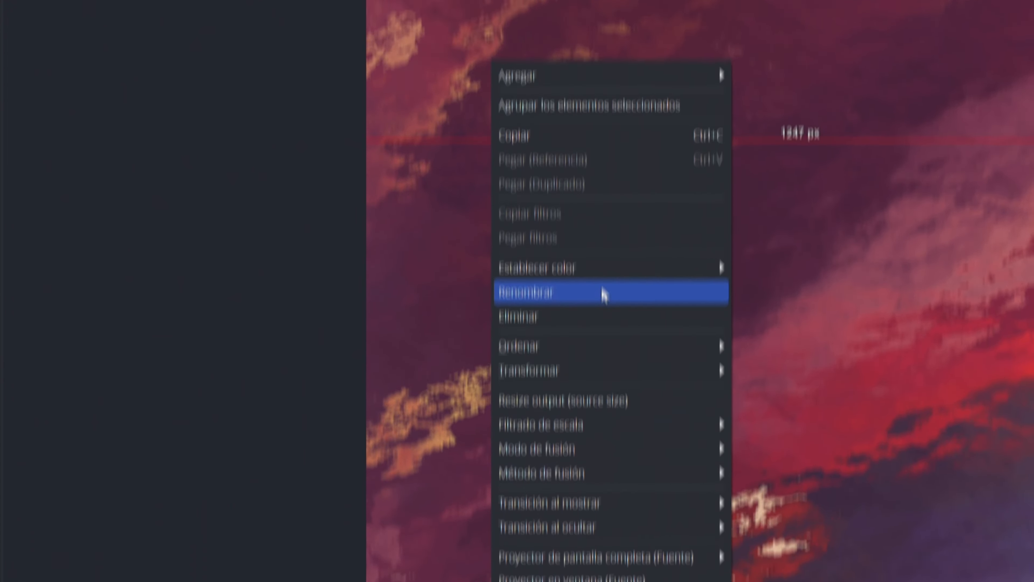
{"action": "mouse_move", "coordinate": [597, 273]}
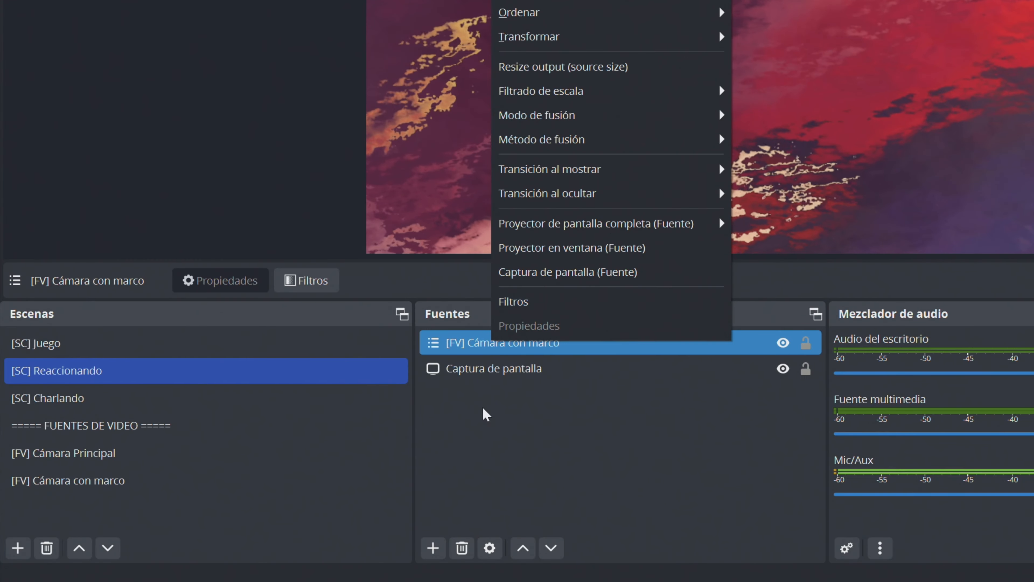
{"action": "left_click", "coordinate": [476, 389]}
{"action": "right_click", "coordinate": [475, 389]}
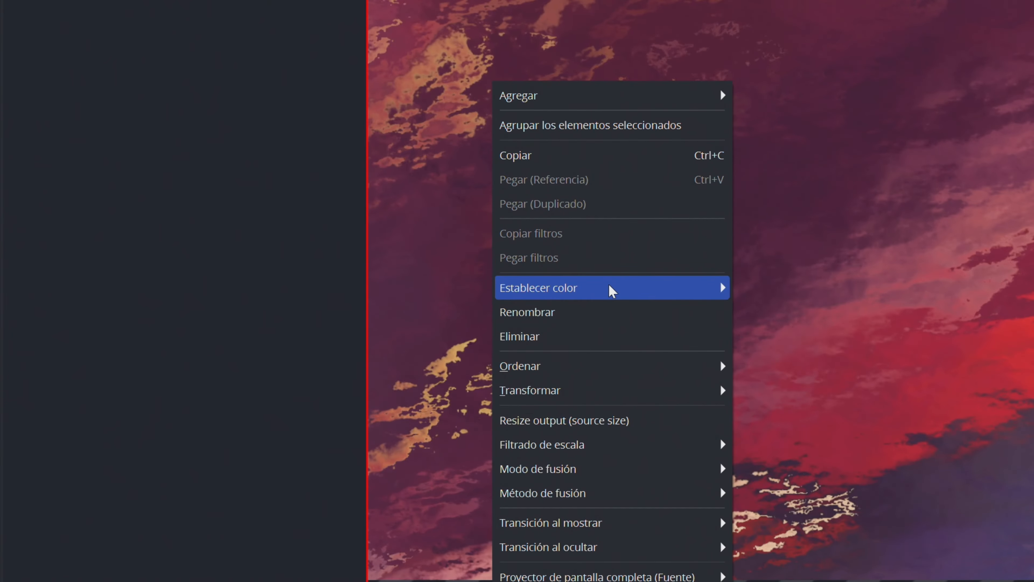
{"action": "mouse_move", "coordinate": [651, 167]}
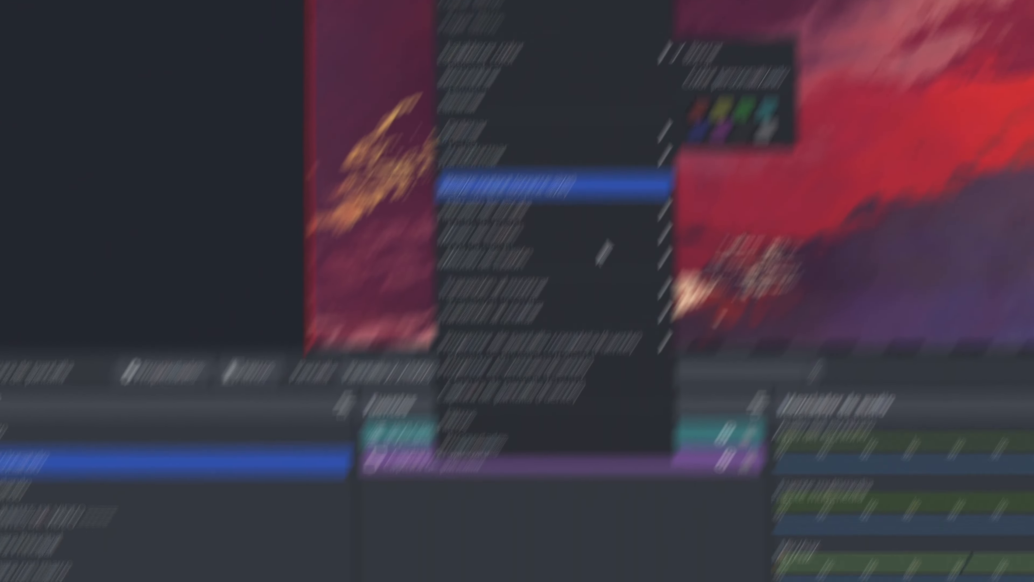
{"action": "left_click", "coordinate": [551, 347]}
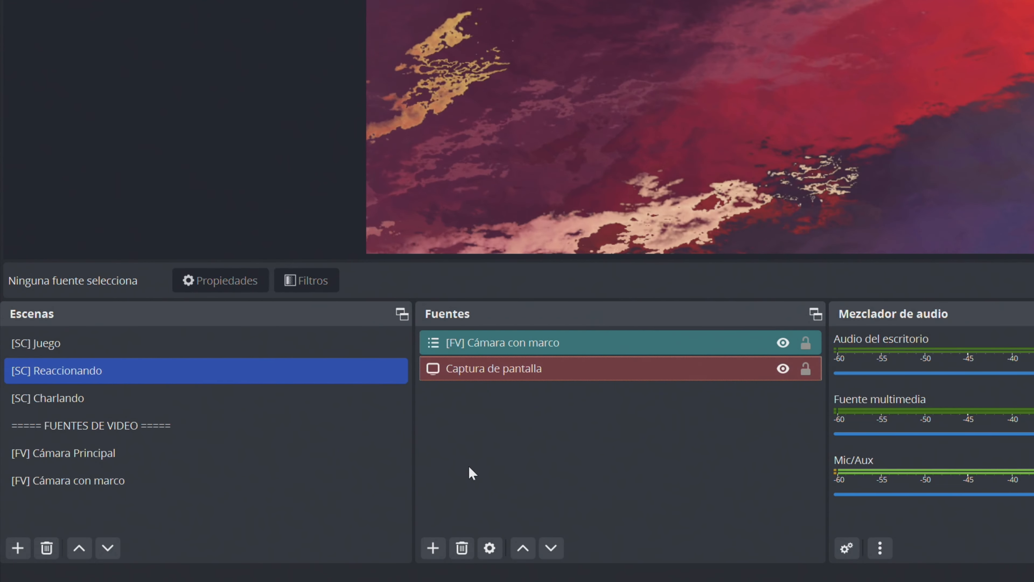